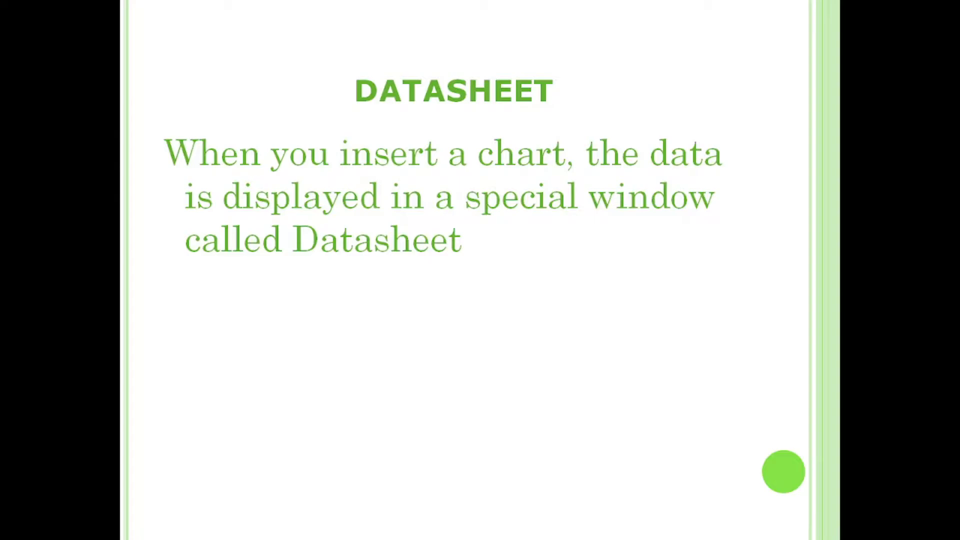
Switch to the 7TH EXCEL CHARTS workbook in Excel and select the whole marks table, A1:G7
key("super")
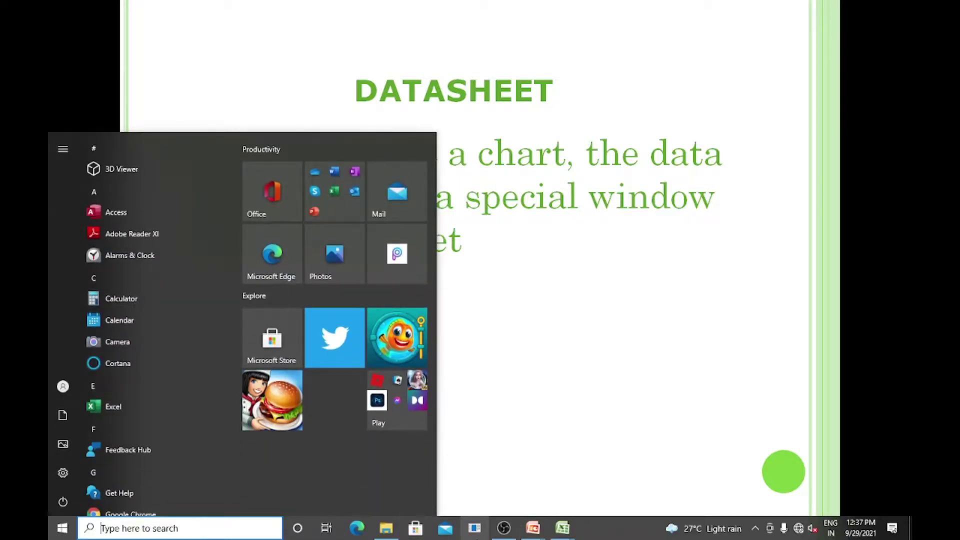
mouse_move(562, 528)
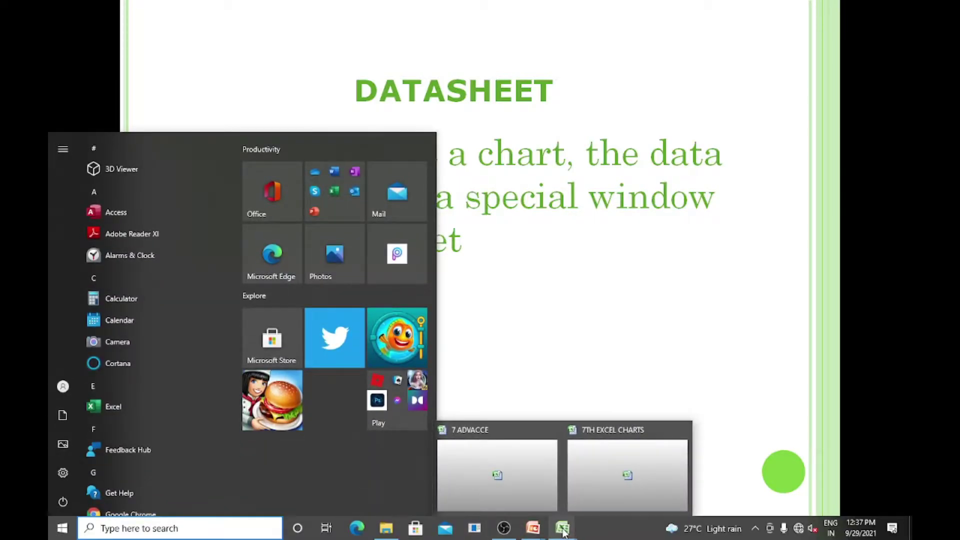
left_click(617, 482)
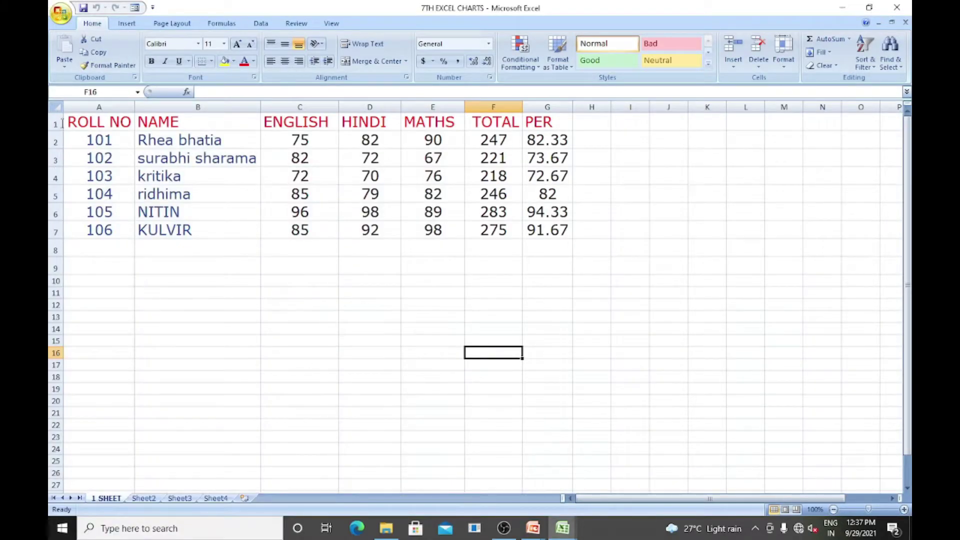
left_click_drag(70, 119, 542, 228)
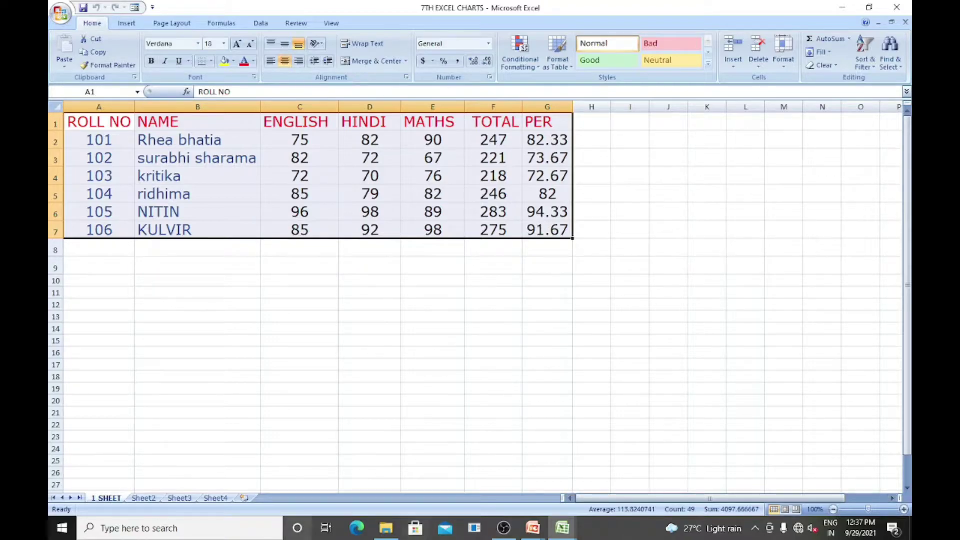
Insert a 2-D clustered column chart from the selected marks table and move it below the data
left_click(118, 25)
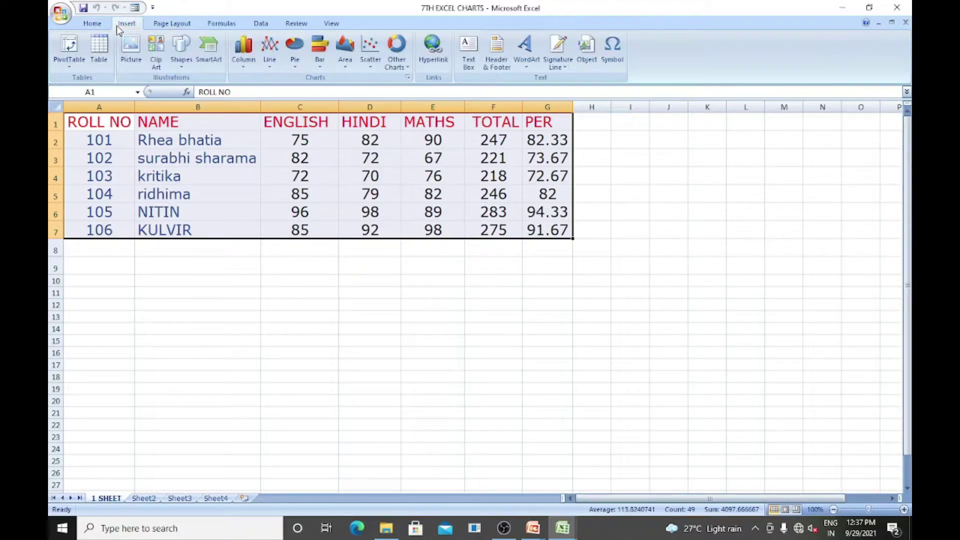
left_click(245, 70)
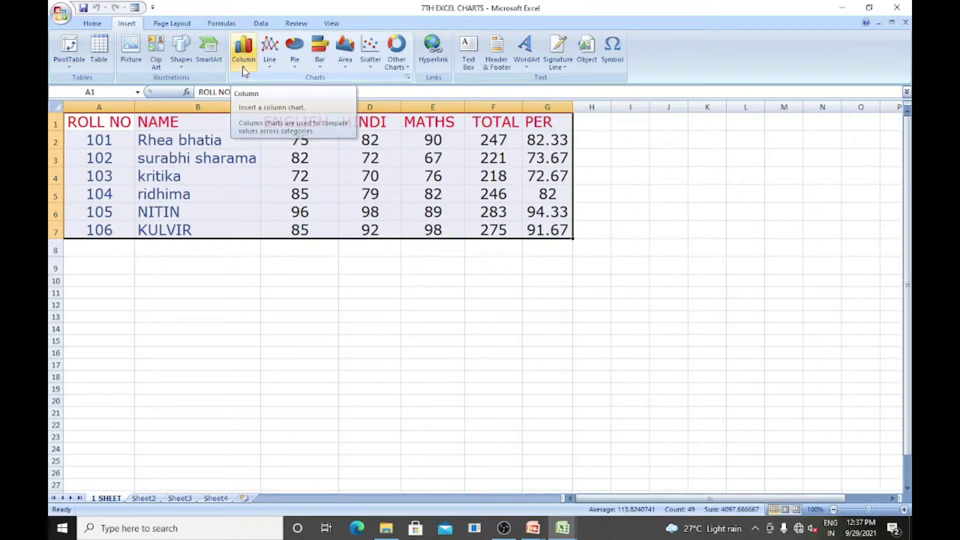
left_click(243, 67)
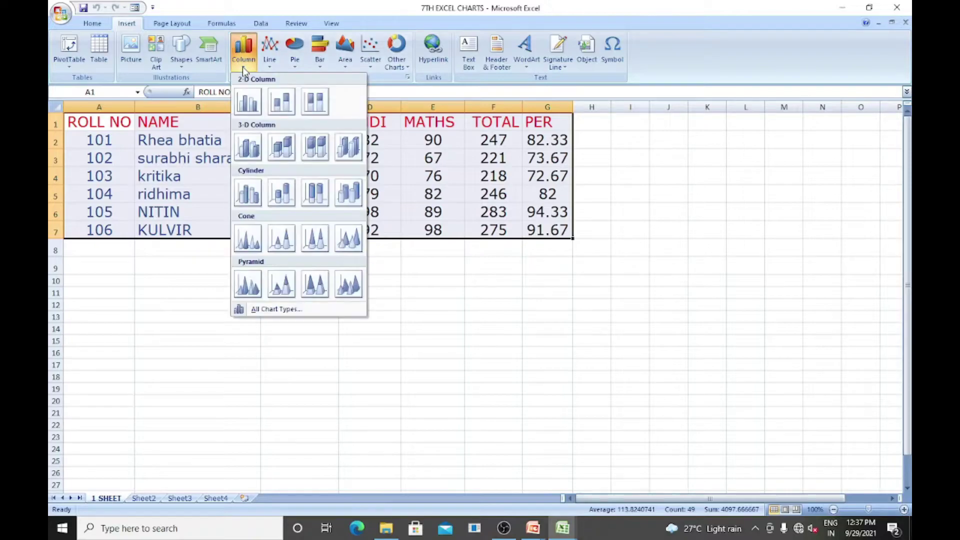
left_click(241, 110)
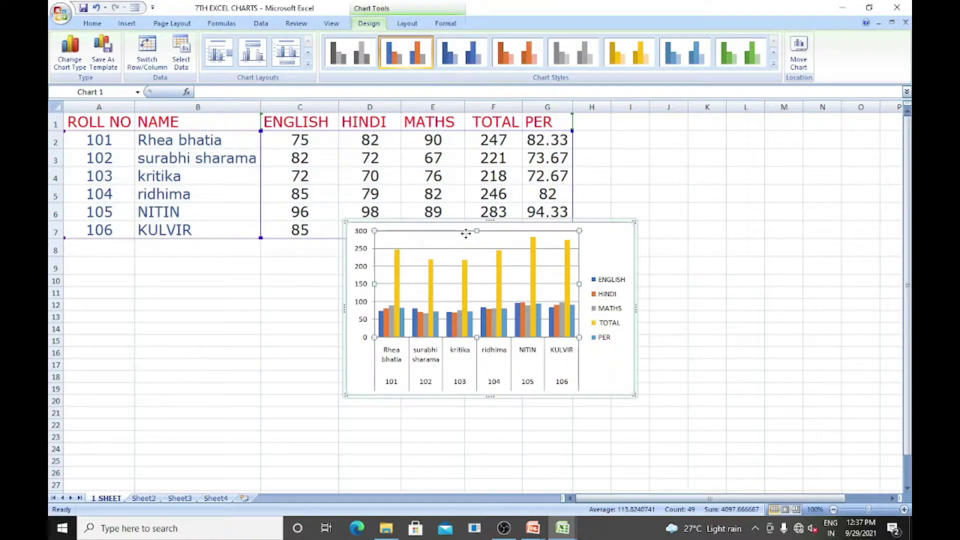
left_click(466, 236)
left_click_drag(606, 238, 617, 302)
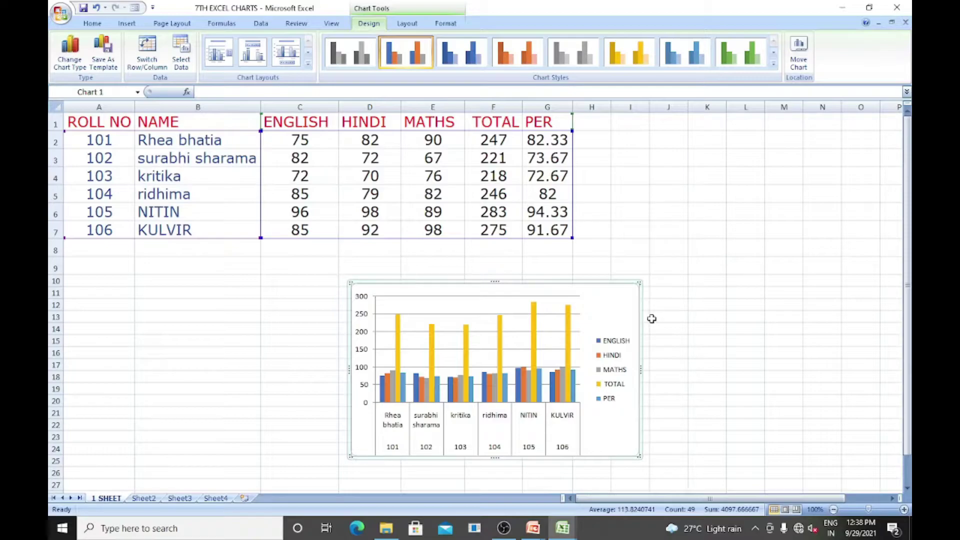
Switch to the ADVANCE FEATURES OF EXCEL presentation in PowerPoint and examine the slide on the components of a chart
left_click(534, 530)
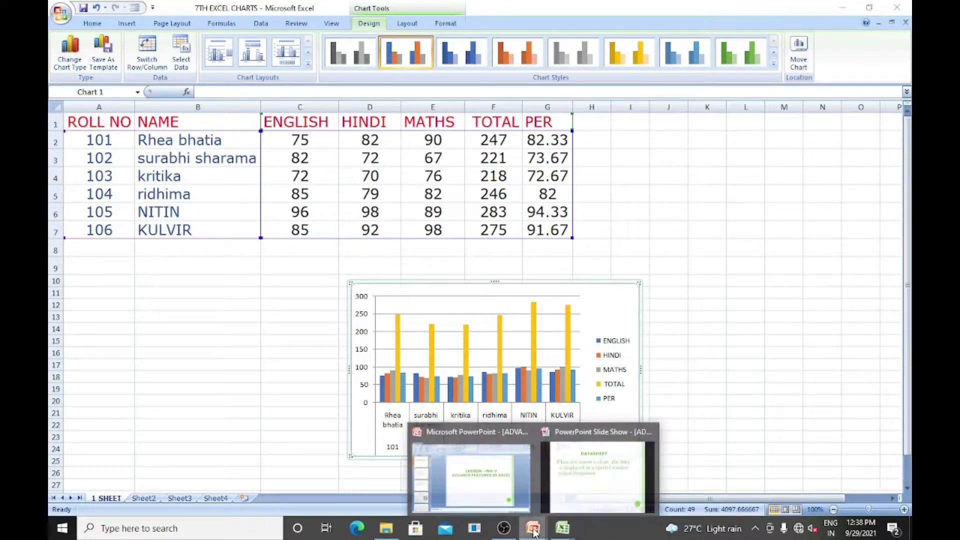
left_click(473, 474)
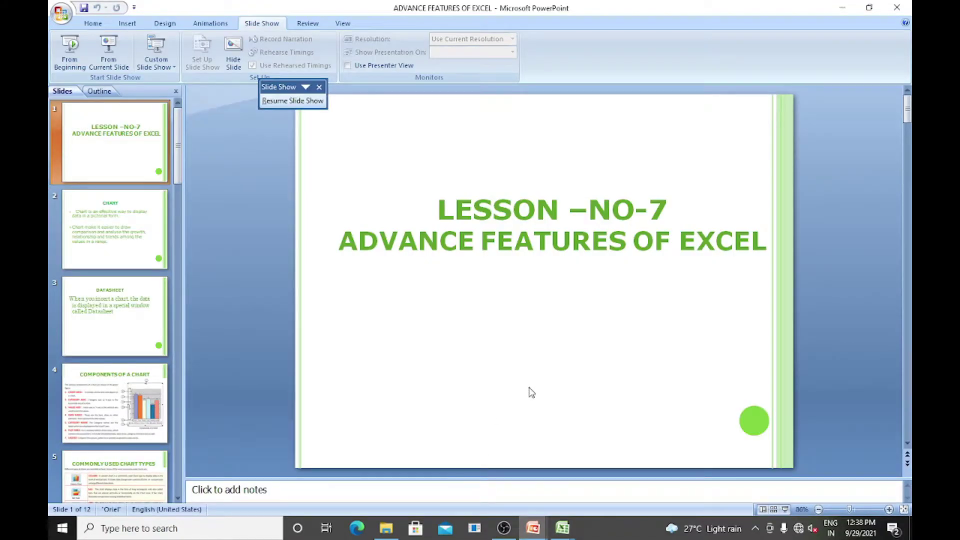
scroll(532, 392, "down", 1)
scroll(532, 392, "down", 1)
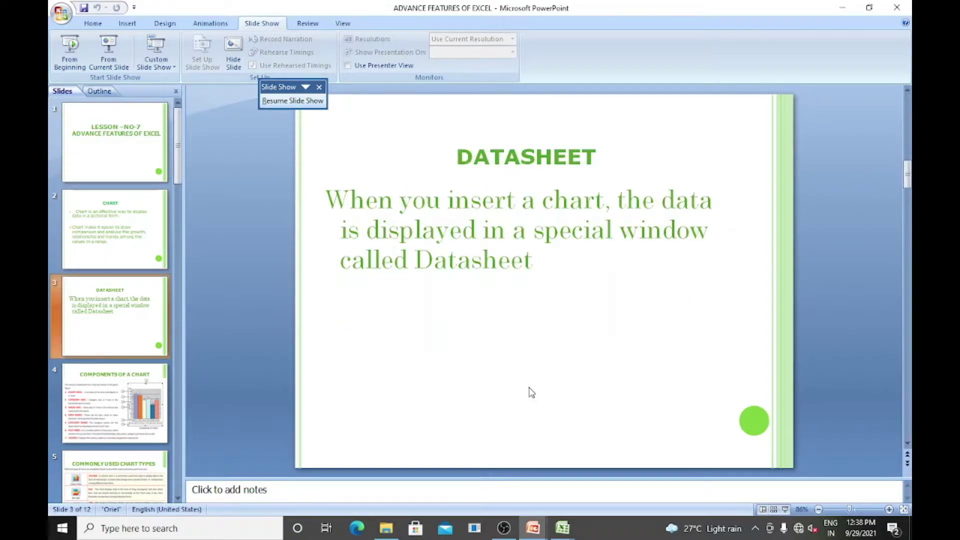
scroll(531, 392, "down", 1)
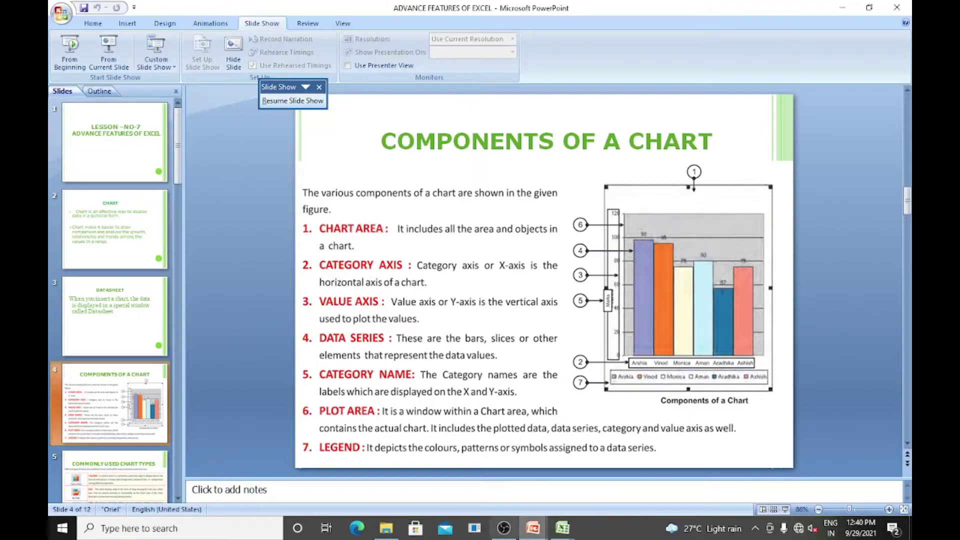
Return to the 7TH EXCEL CHARTS workbook in Excel and delete the column chart below the marks table
left_click(565, 529)
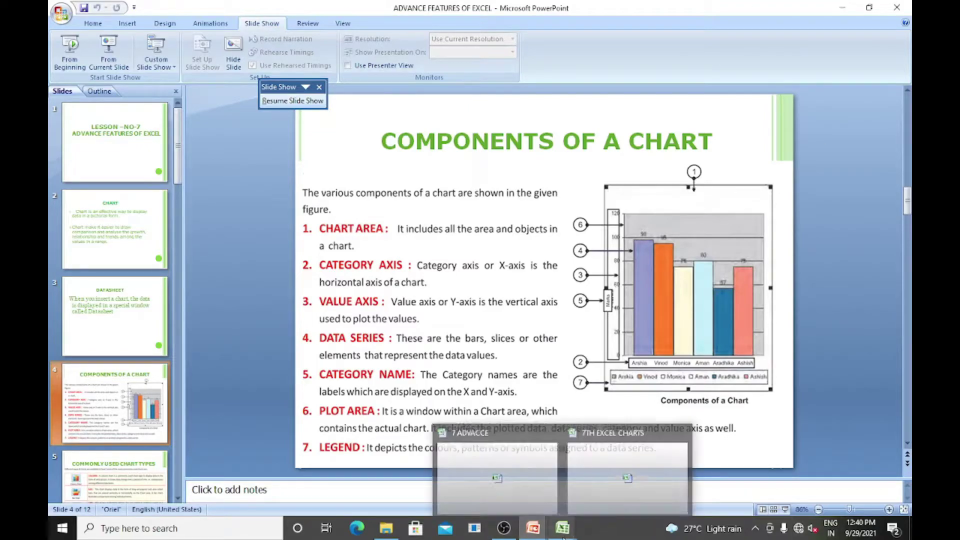
left_click(619, 484)
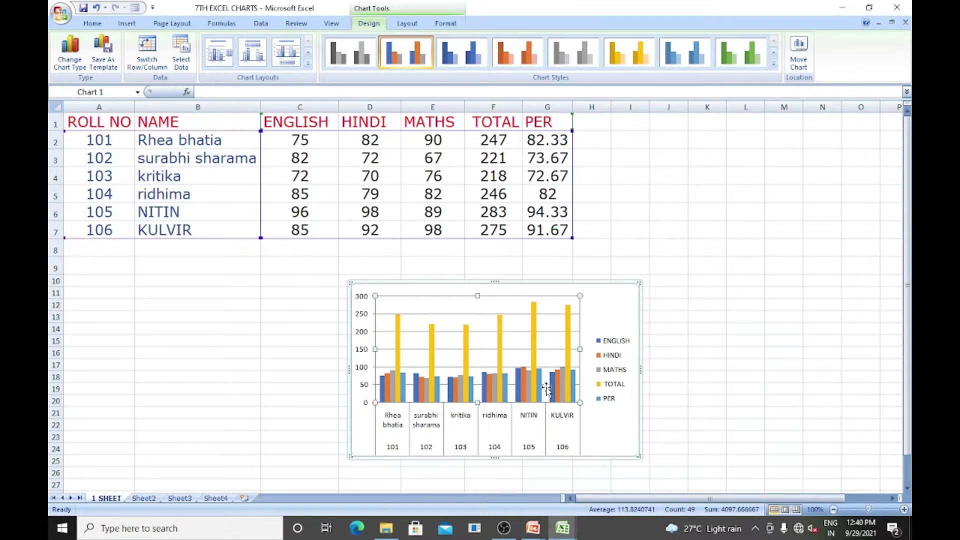
right_click(624, 320)
left_click(631, 323)
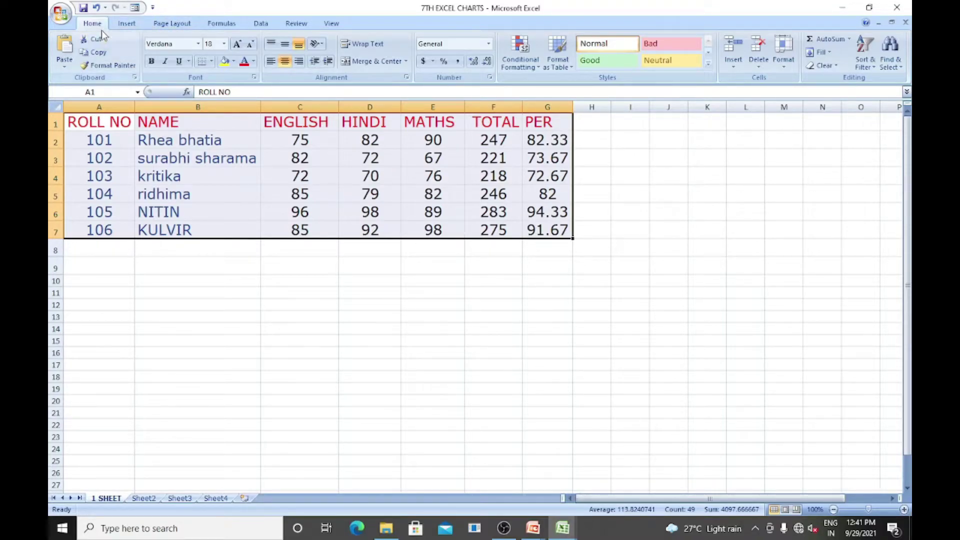
Insert a 2-D clustered column chart from the selected marks table A1:G7 and place it below the data
left_click(126, 24)
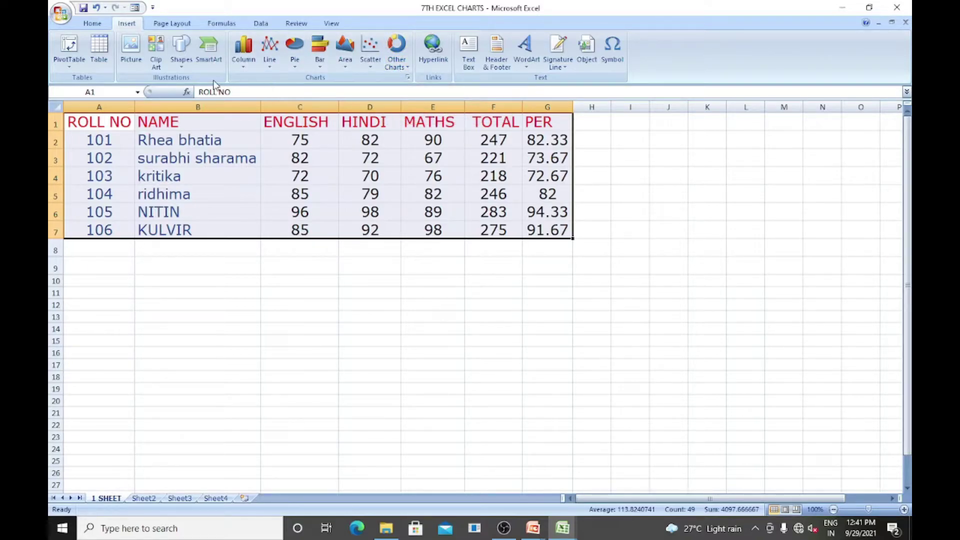
left_click(245, 67)
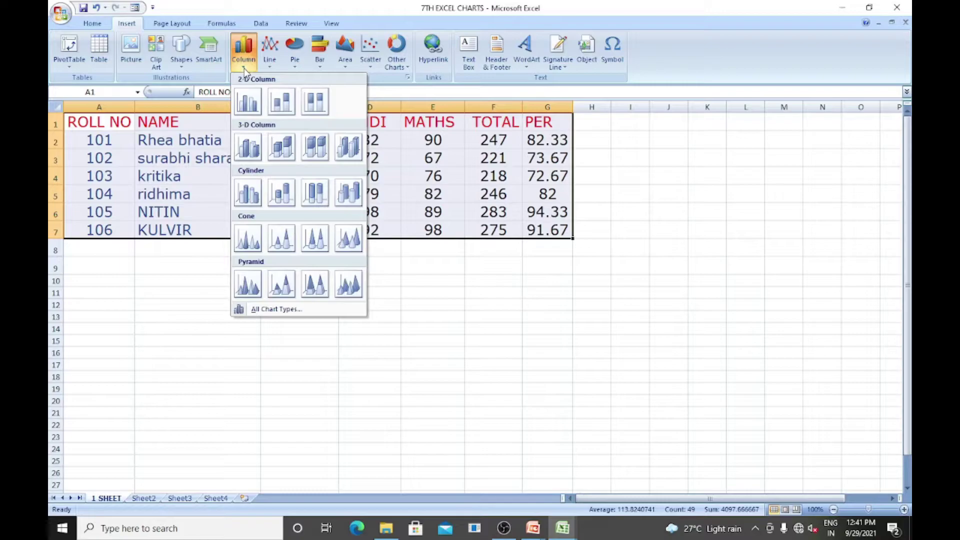
left_click(245, 105)
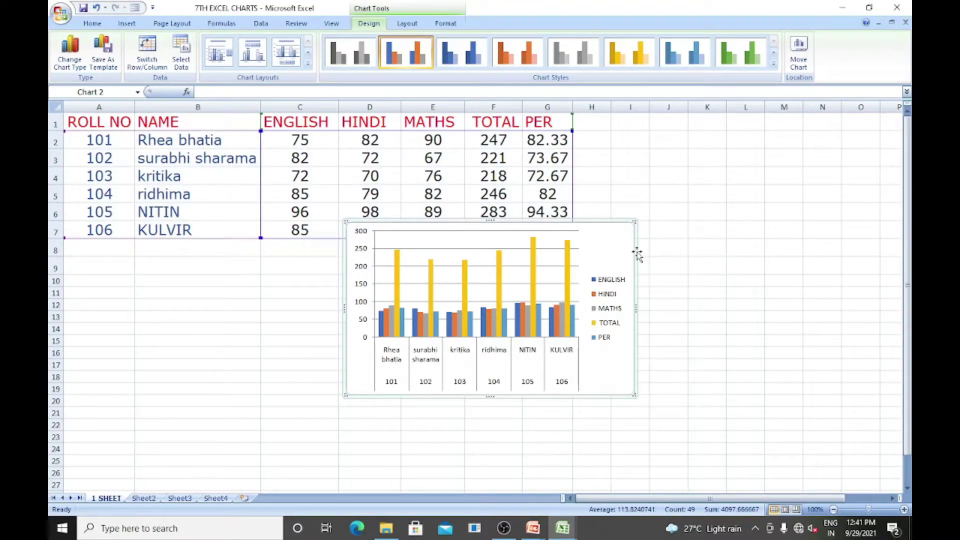
left_click_drag(617, 257, 610, 306)
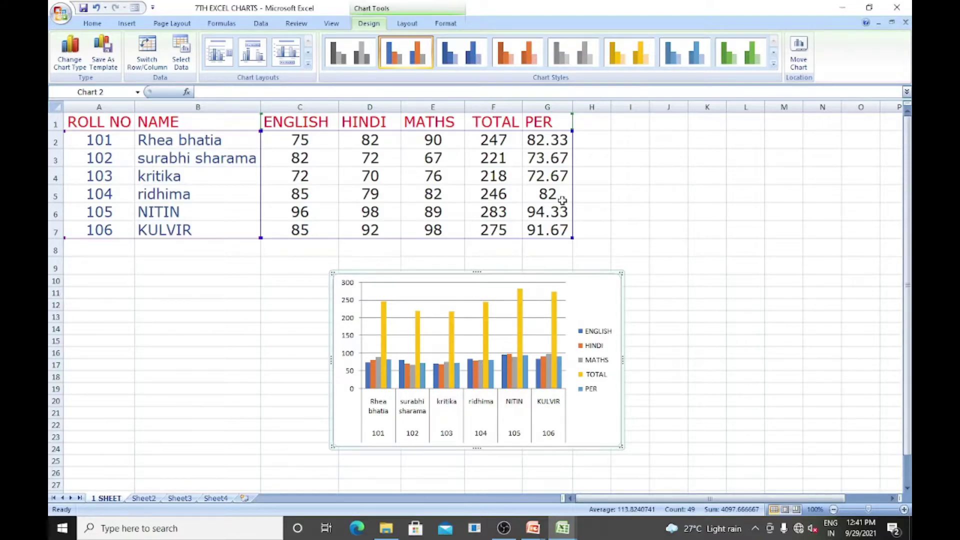
Add a centered overlay title to the column chart with the text "marks"
left_click(407, 24)
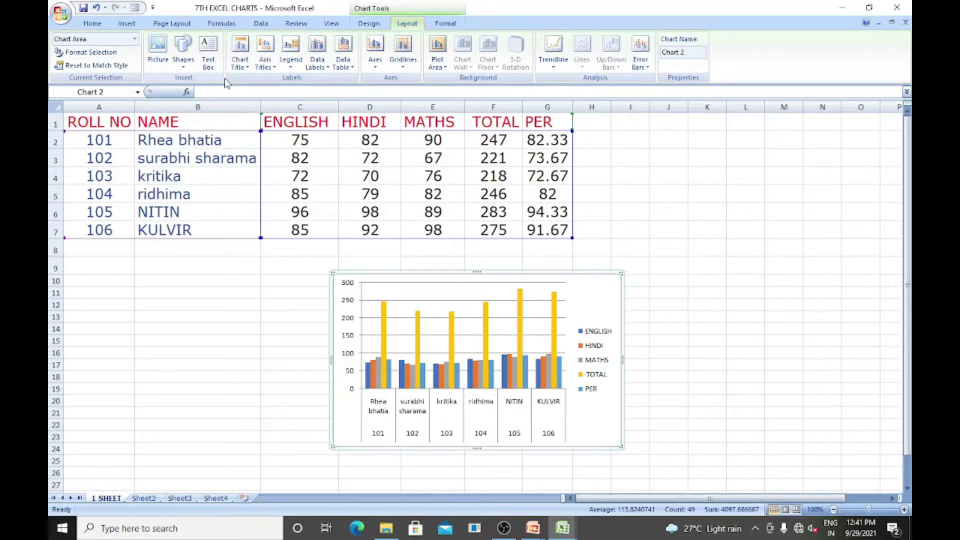
left_click(248, 65)
left_click(248, 65)
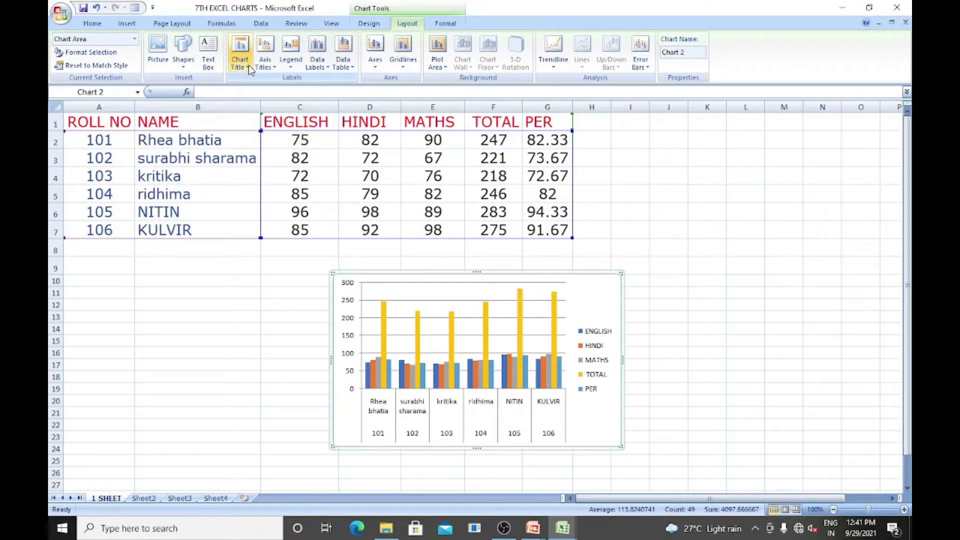
left_click(248, 68)
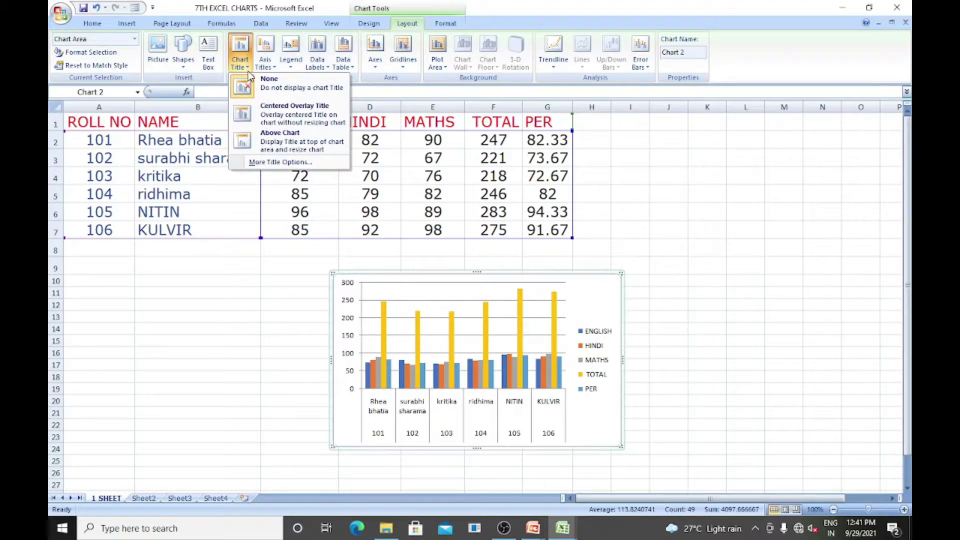
left_click(275, 118)
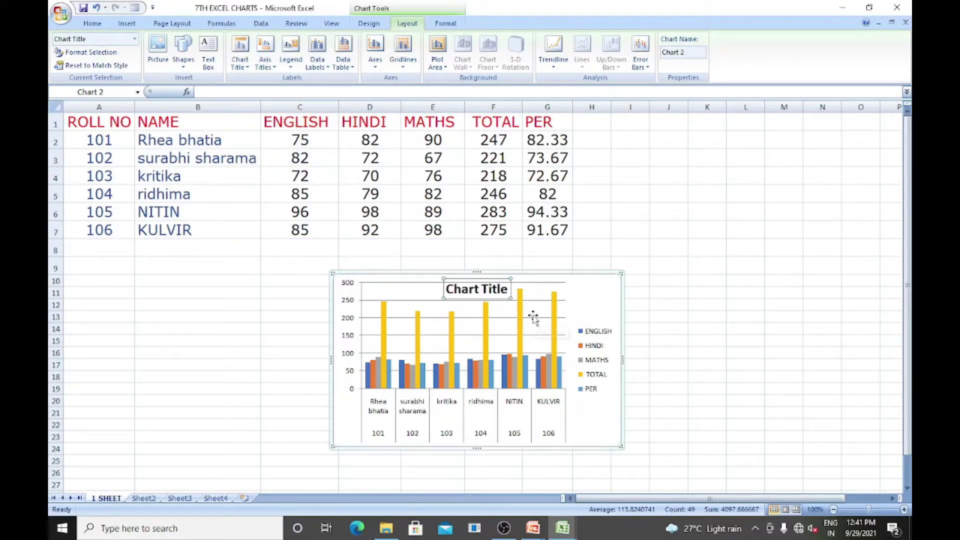
type("m")
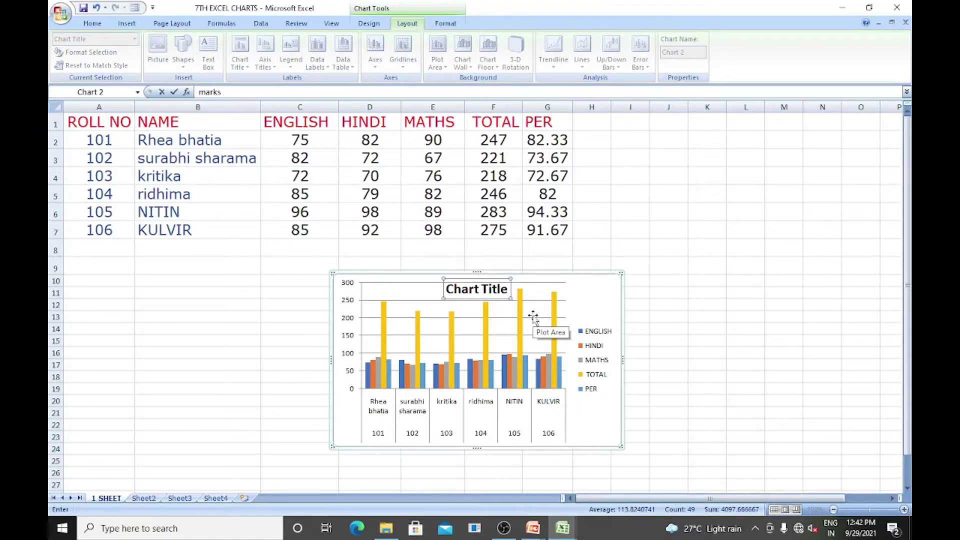
type("arks")
key("Return")
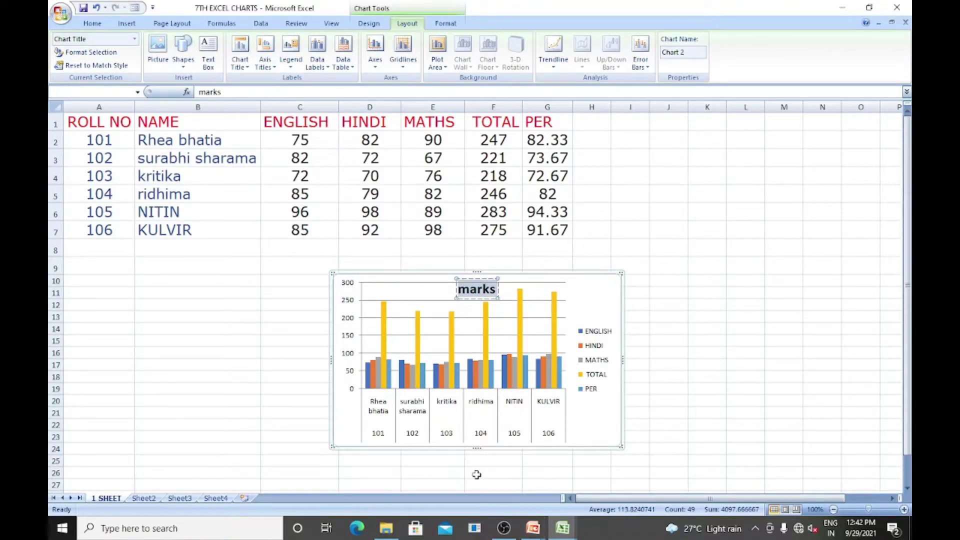
Add a title below the chart's primary horizontal axis and change its text to "name of the student"
left_click(275, 69)
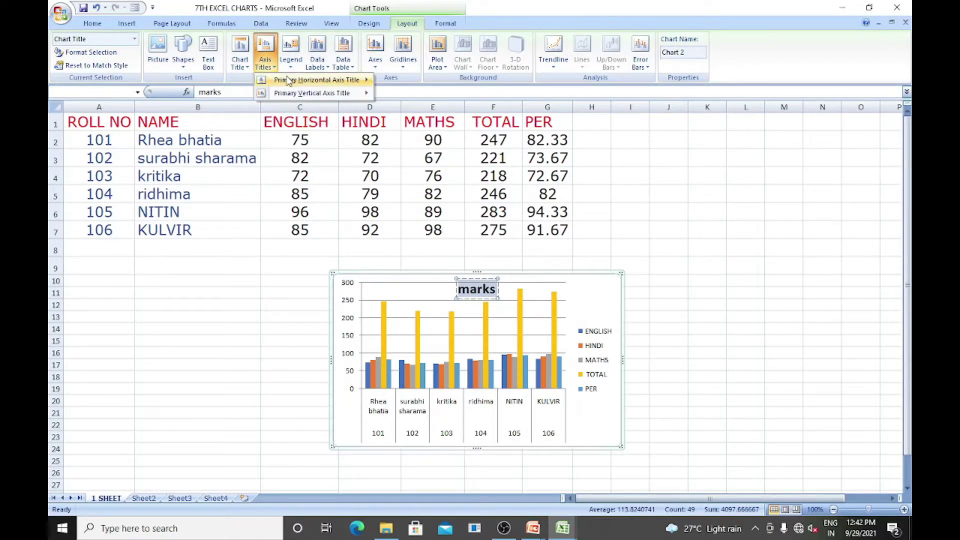
mouse_move(293, 83)
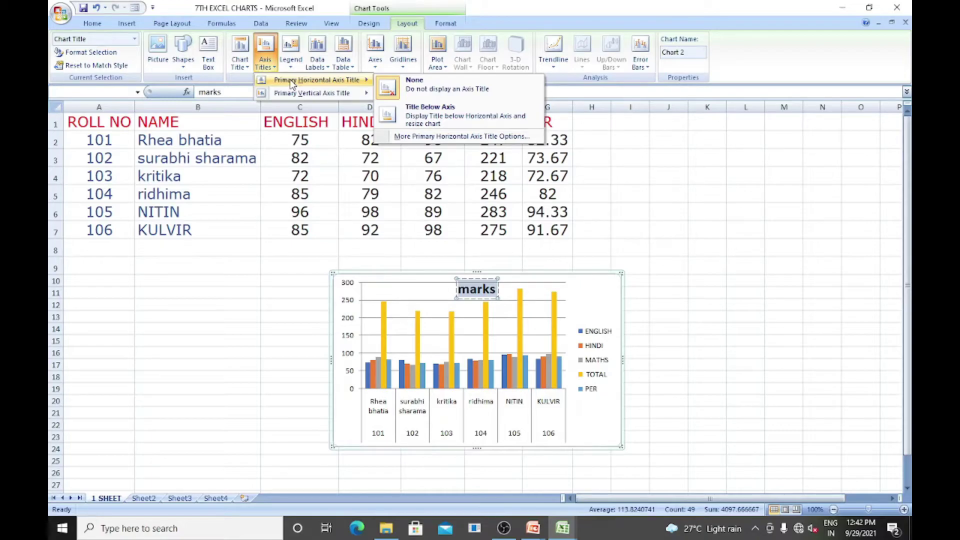
left_click(424, 123)
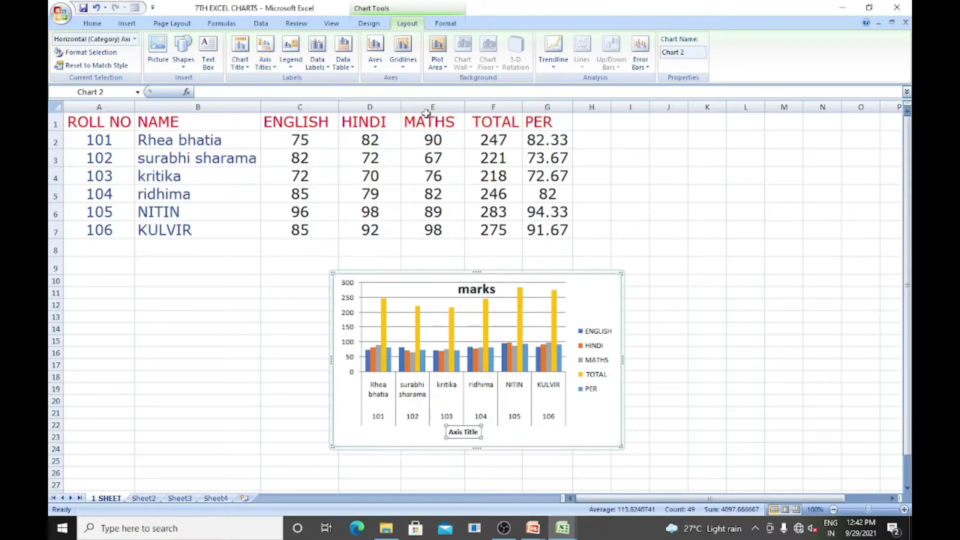
left_click(456, 433)
type("na")
key("Delete")
key("Delete")
key("Delete")
key("Delete")
key("BackSpace")
key("BackSpace")
key("BackSpace")
key("BackSpace")
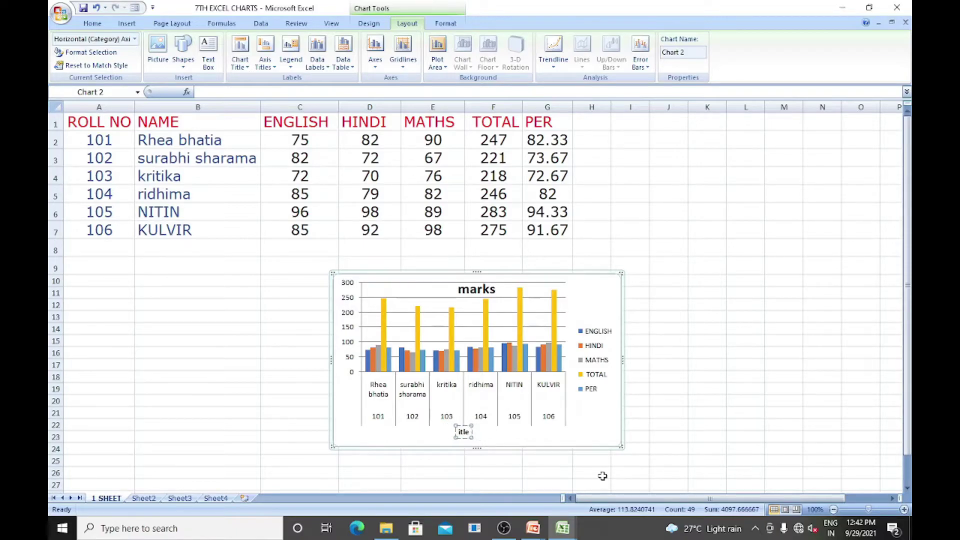
key("Delete")
key("Delete")
key("Delete")
key("Delete")
type("name of the")
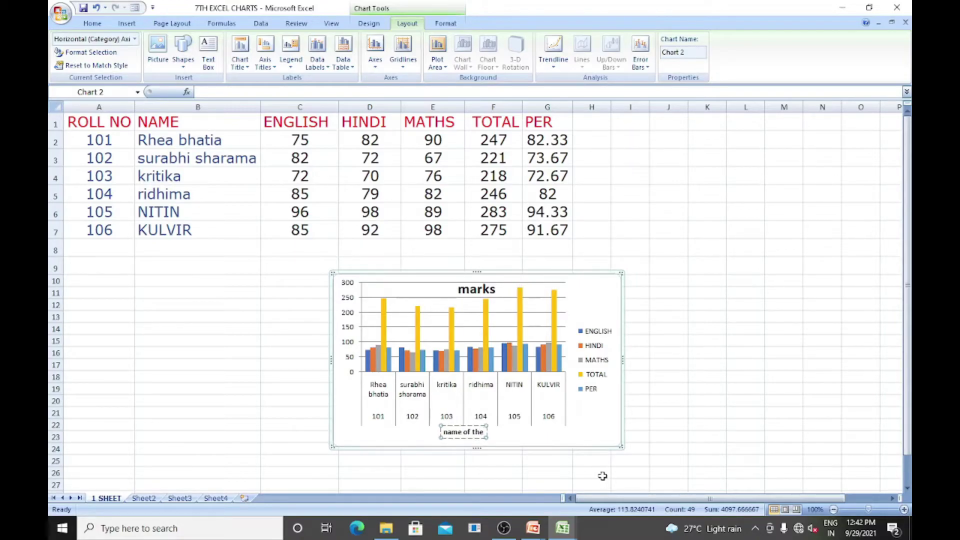
type(" studen")
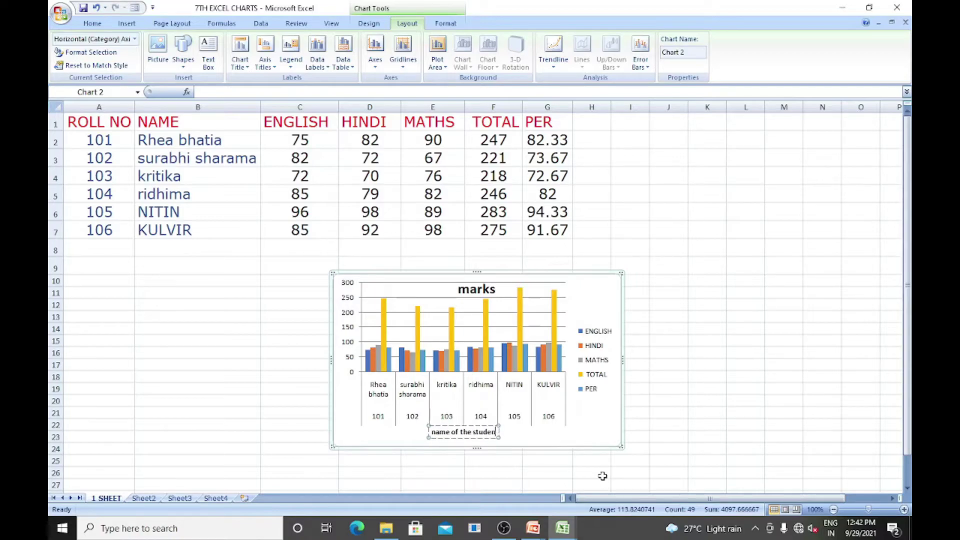
type("t")
Show the chart legend above the plot, and move it to the left side of the chart
left_click(291, 69)
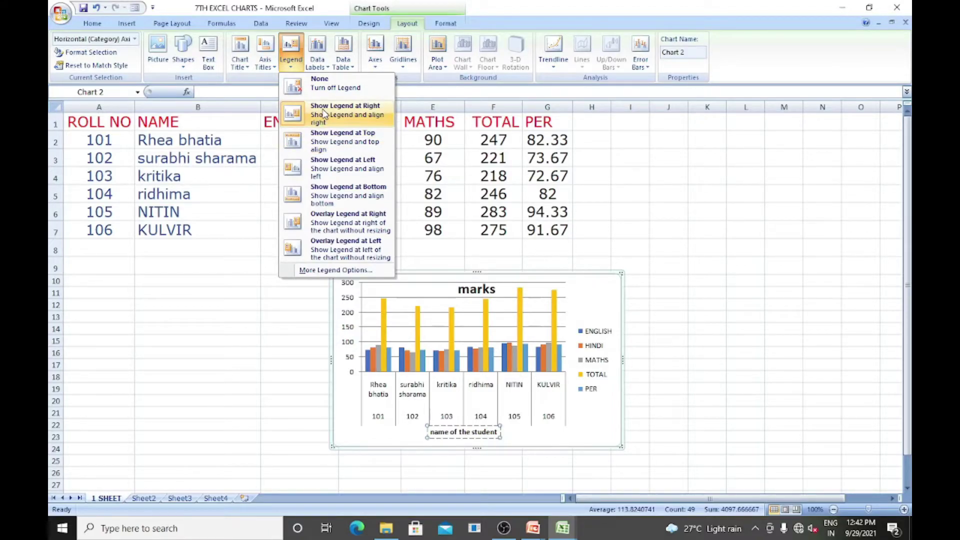
left_click(325, 144)
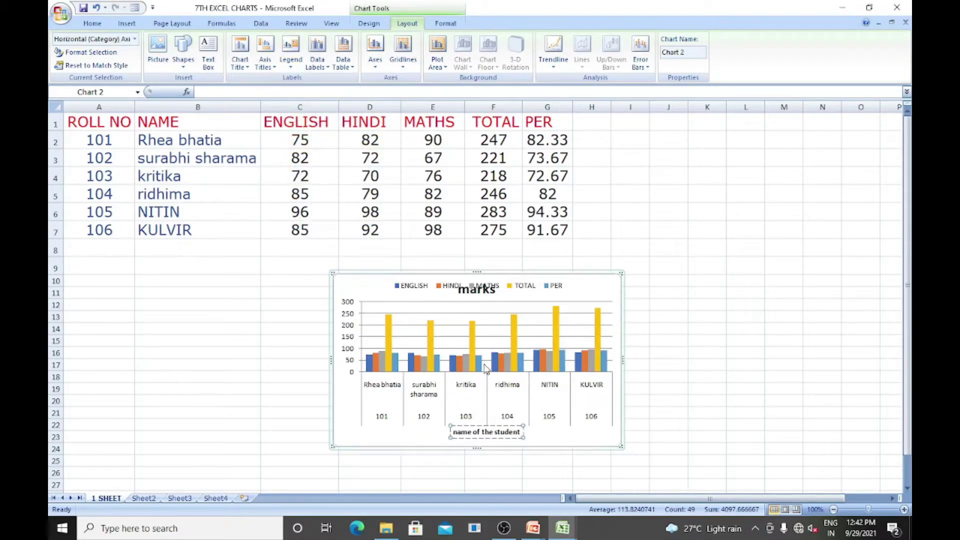
left_click(291, 63)
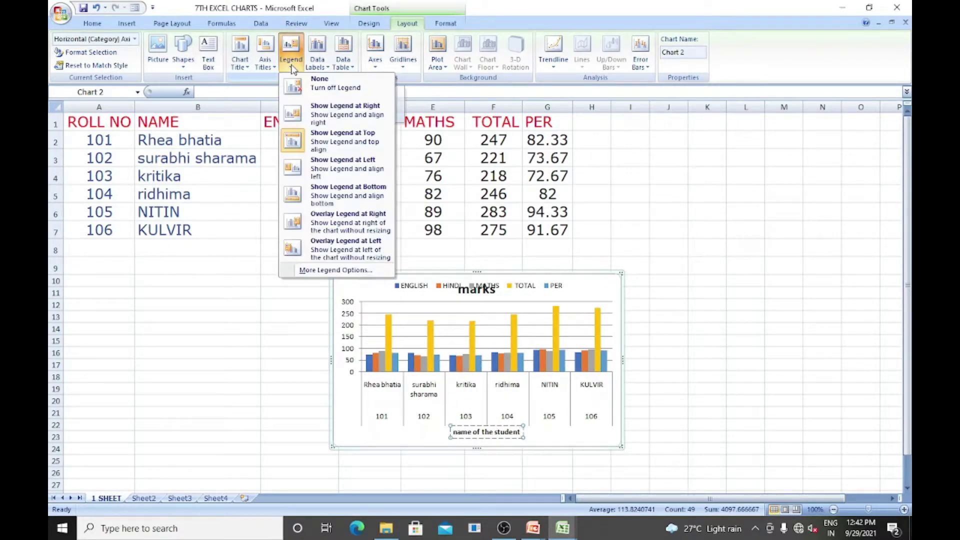
left_click(342, 171)
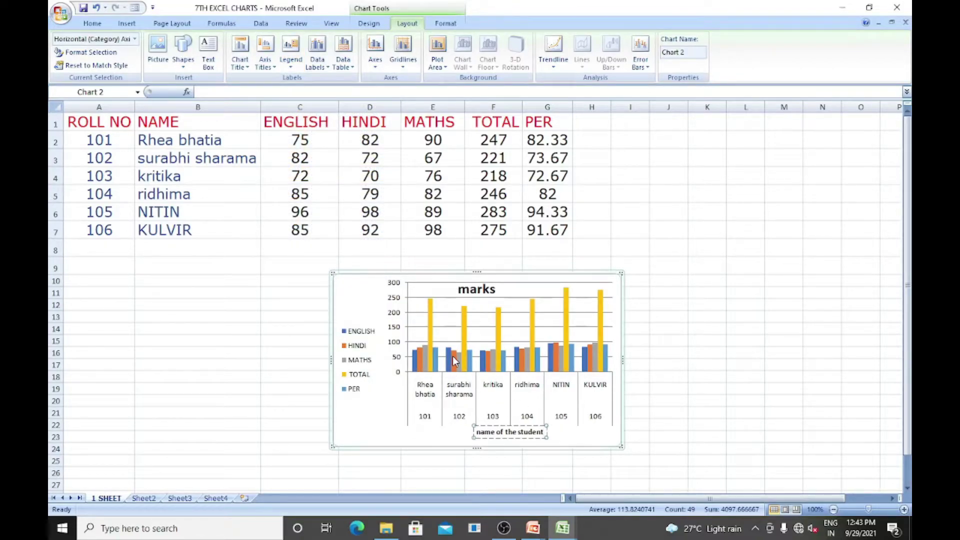
Add centered data labels to the chart's columns and change their position to Inside End
left_click(330, 69)
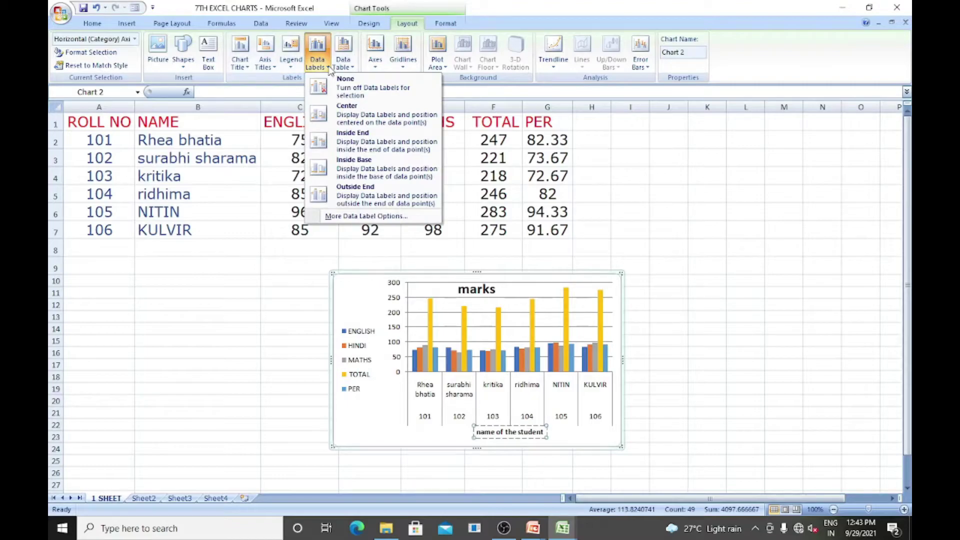
left_click(358, 119)
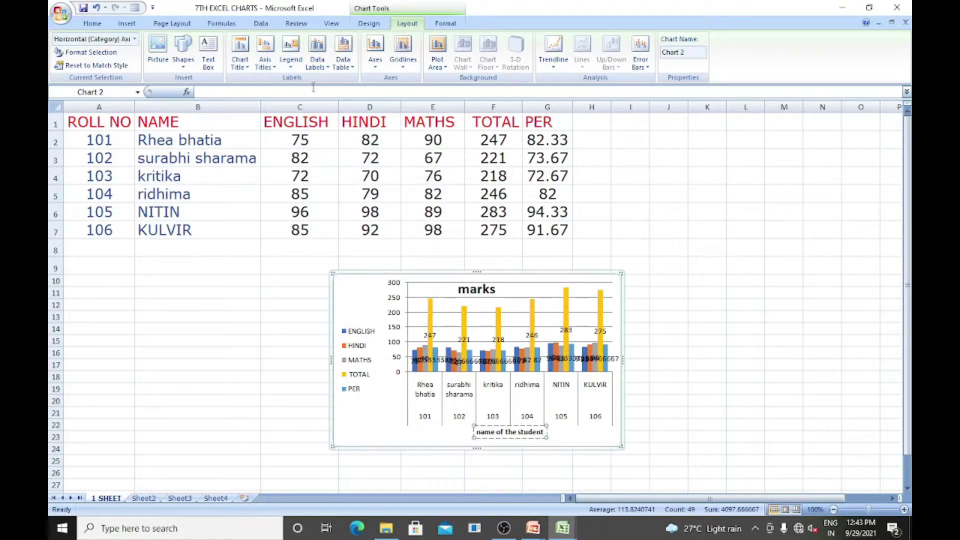
left_click(323, 70)
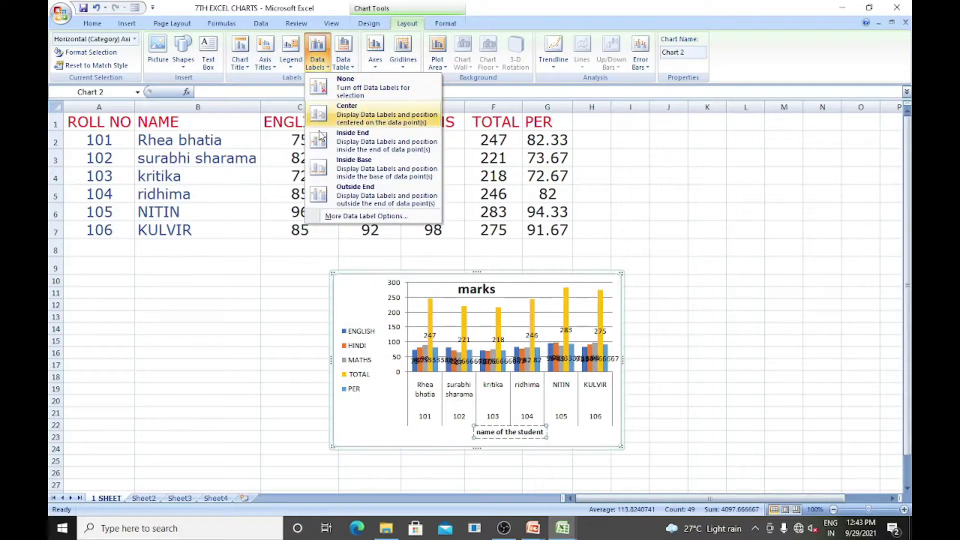
left_click(353, 145)
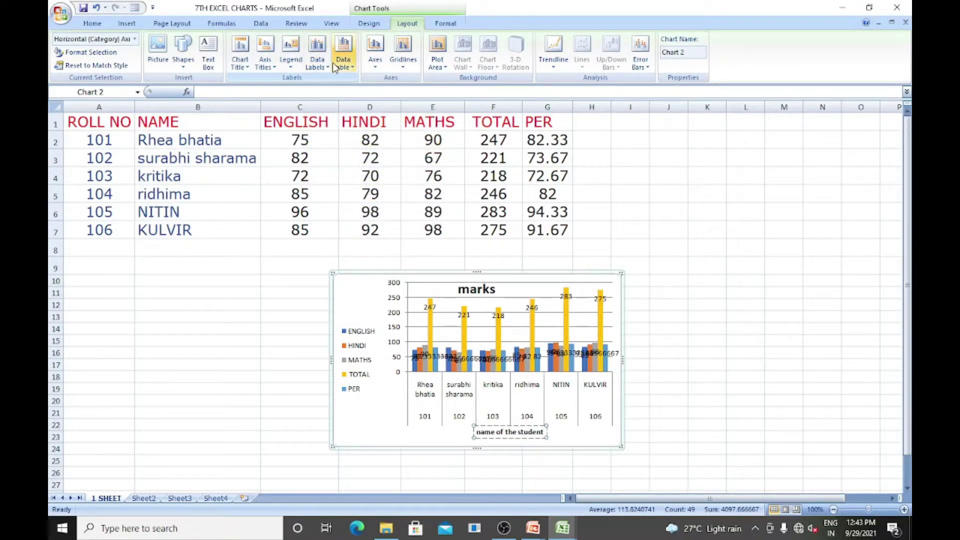
Show a data table without legend keys below the chart and turn it off again
left_click(350, 65)
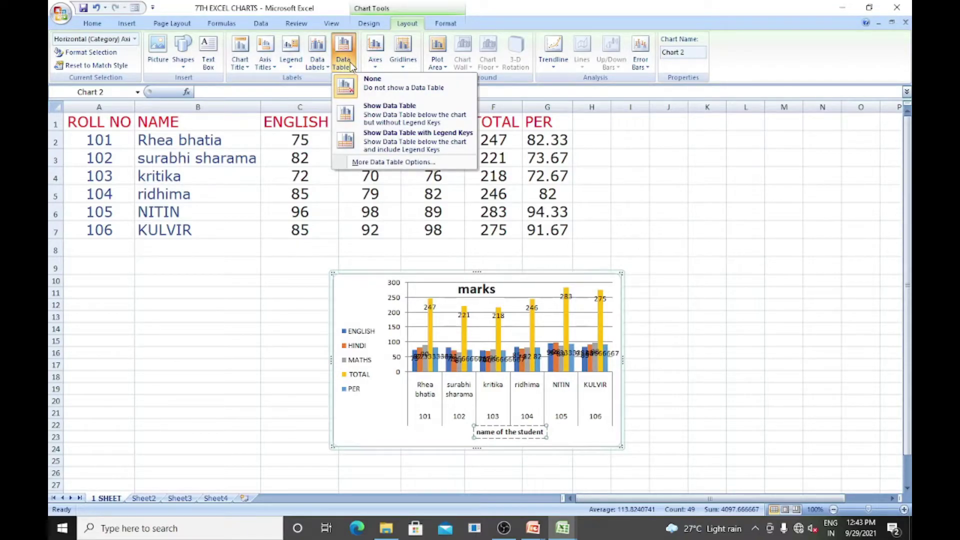
left_click(394, 117)
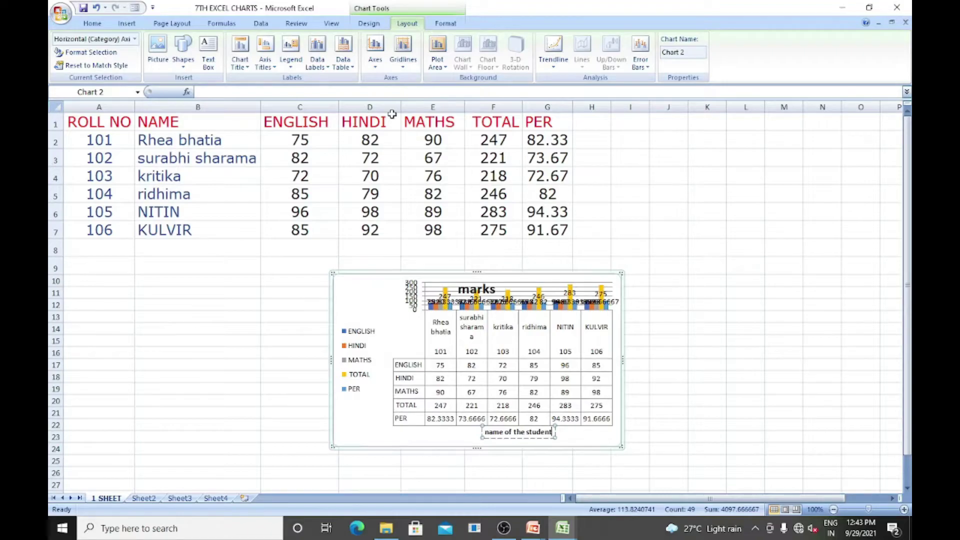
left_click(343, 58)
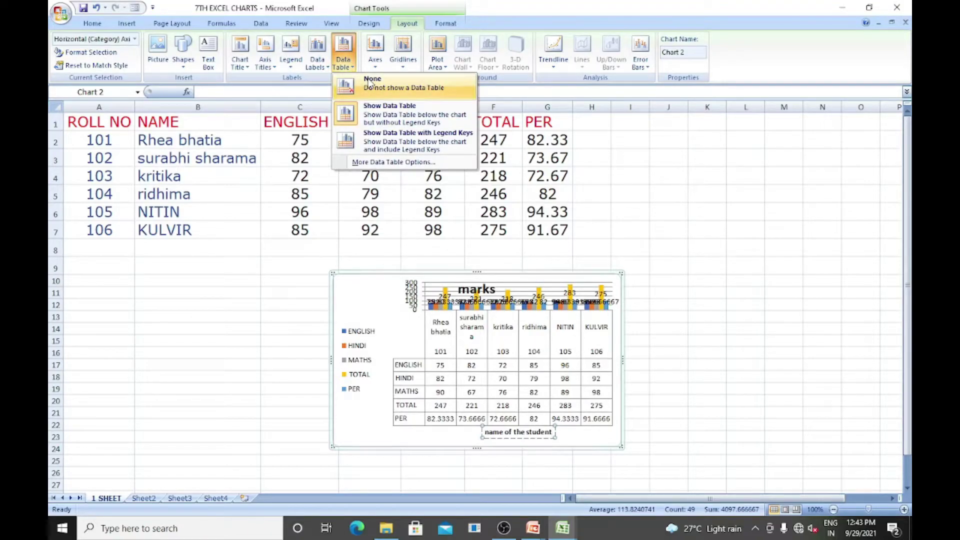
left_click(371, 83)
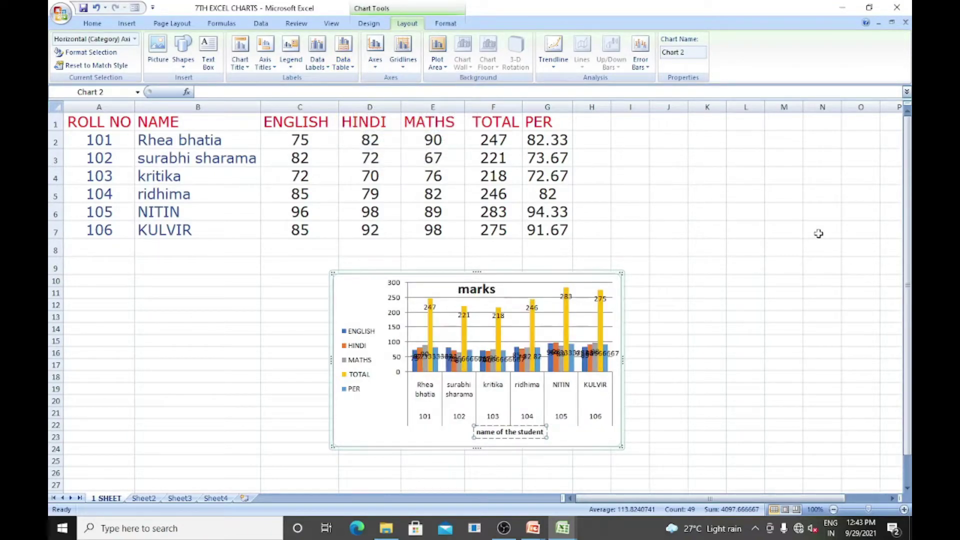
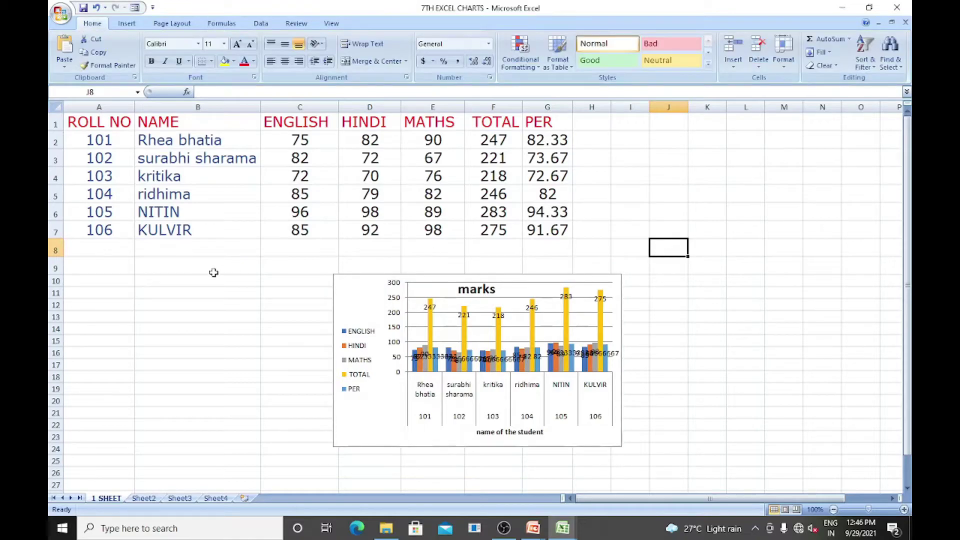
Format the chart area with a solid blue fill
left_click(336, 290)
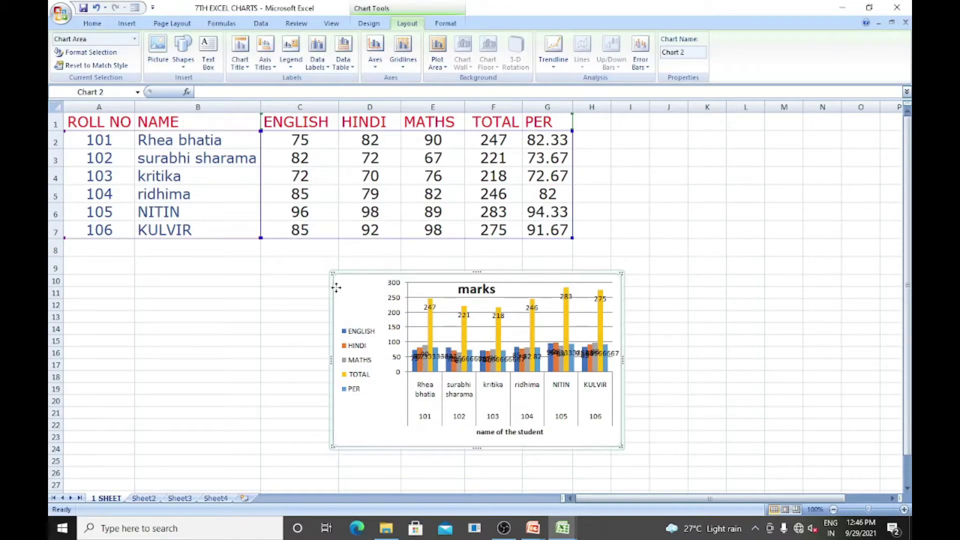
right_click(337, 289)
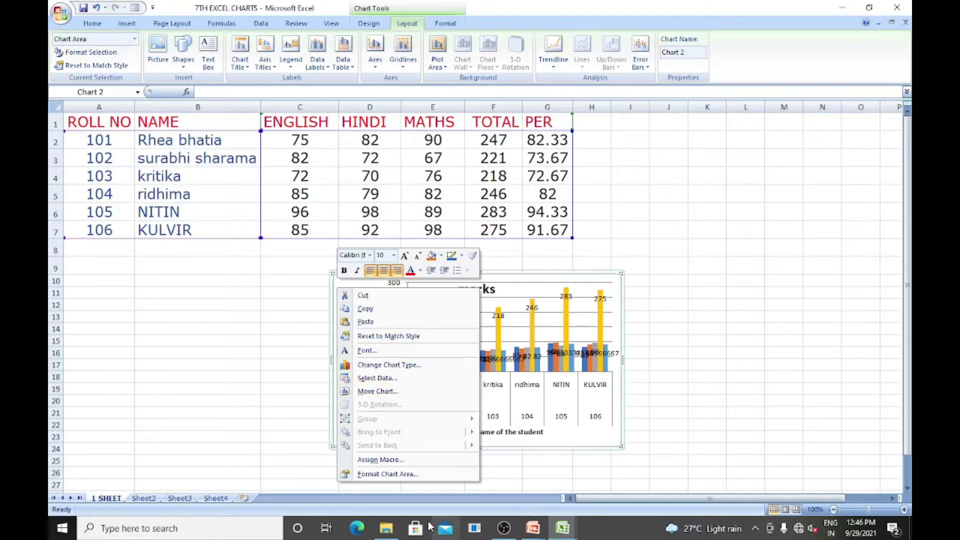
left_click(387, 475)
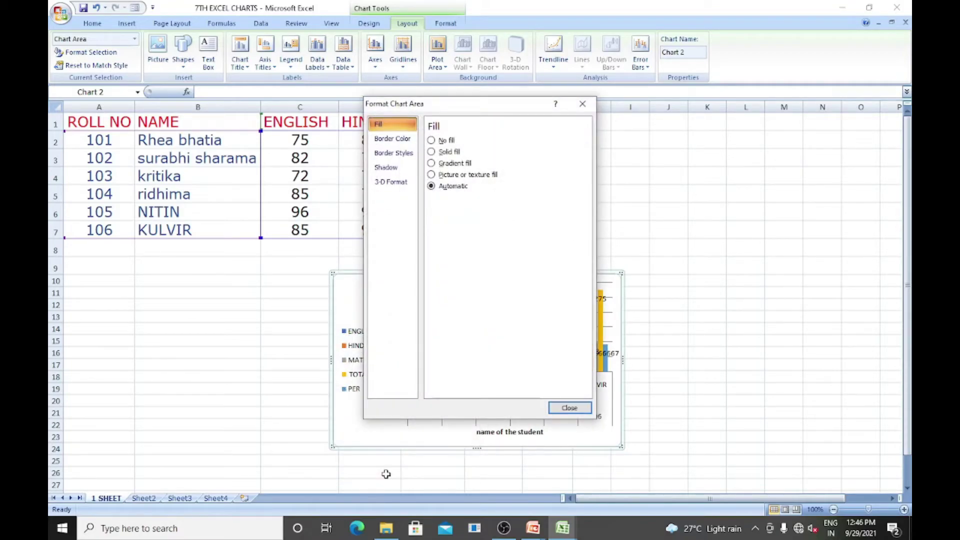
left_click(450, 152)
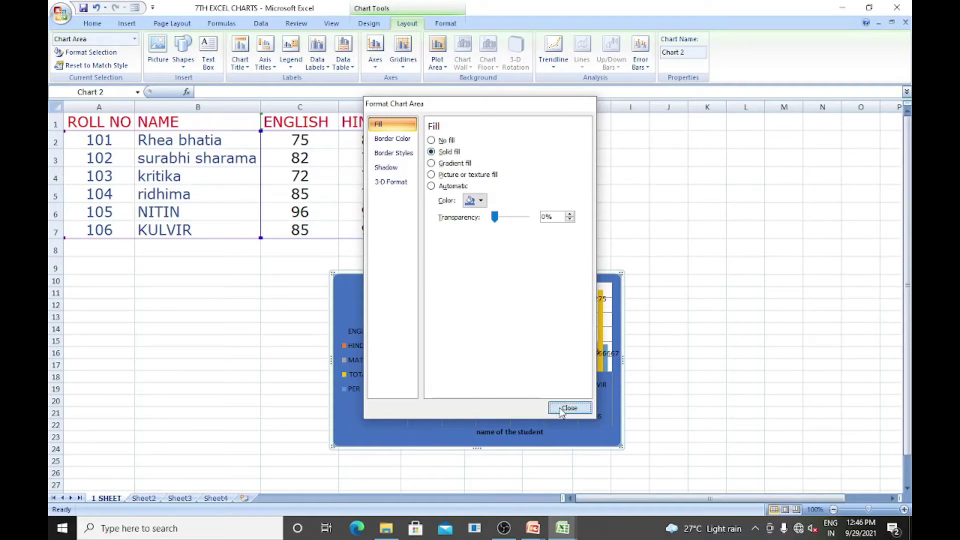
left_click(561, 410)
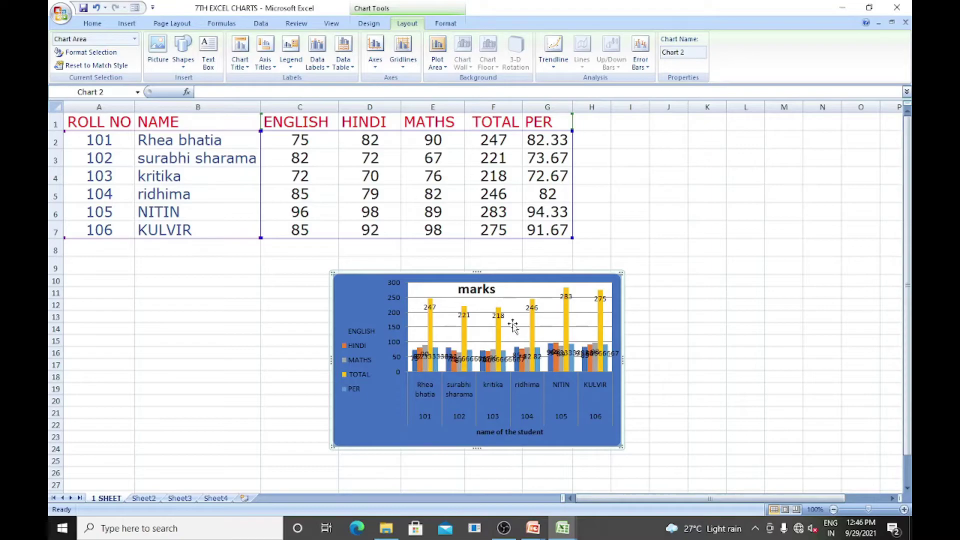
Format the TOTAL data series with a solid light gold fill
left_click(467, 316)
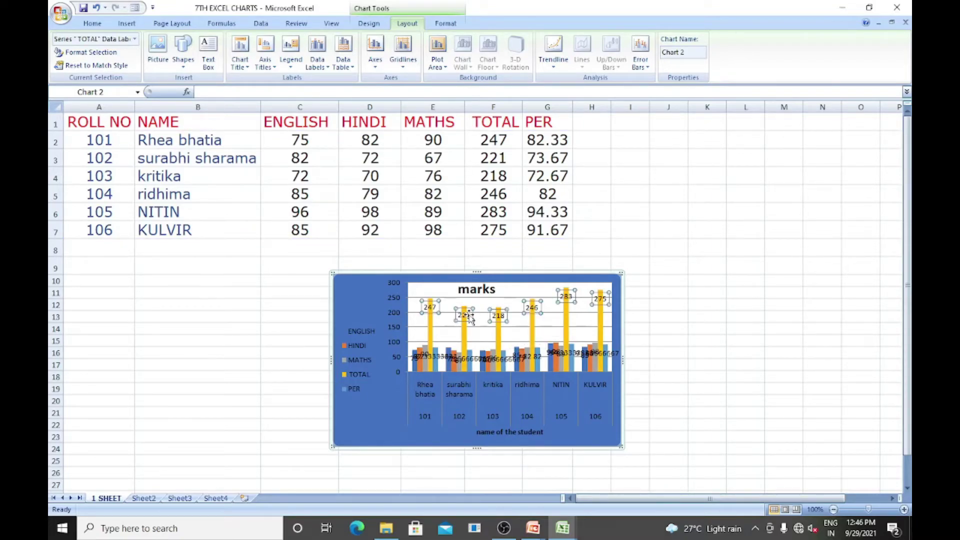
right_click(470, 318)
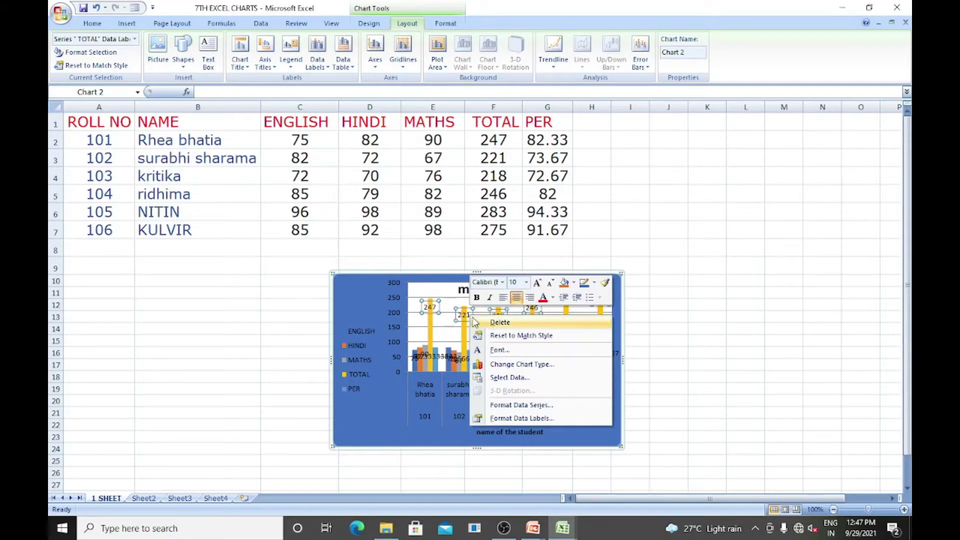
left_click(519, 405)
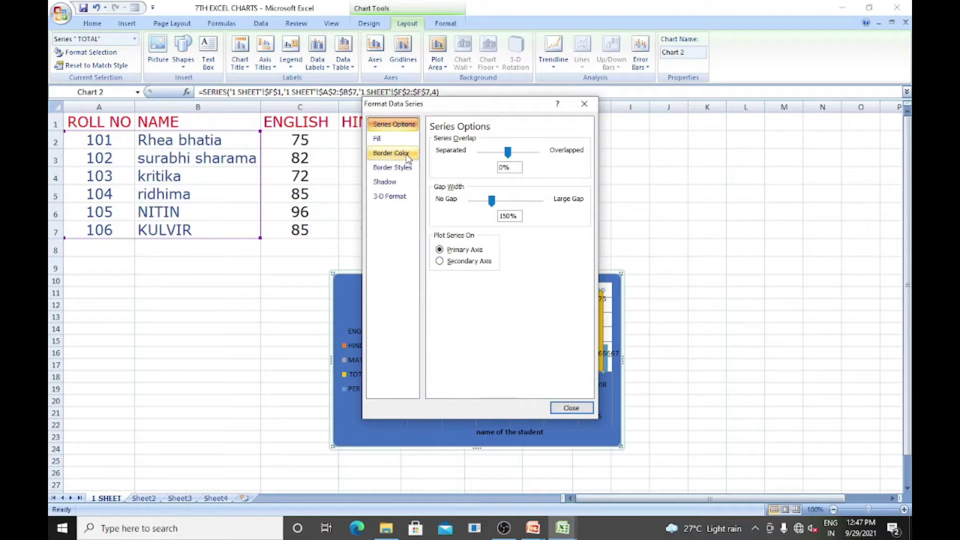
left_click(376, 138)
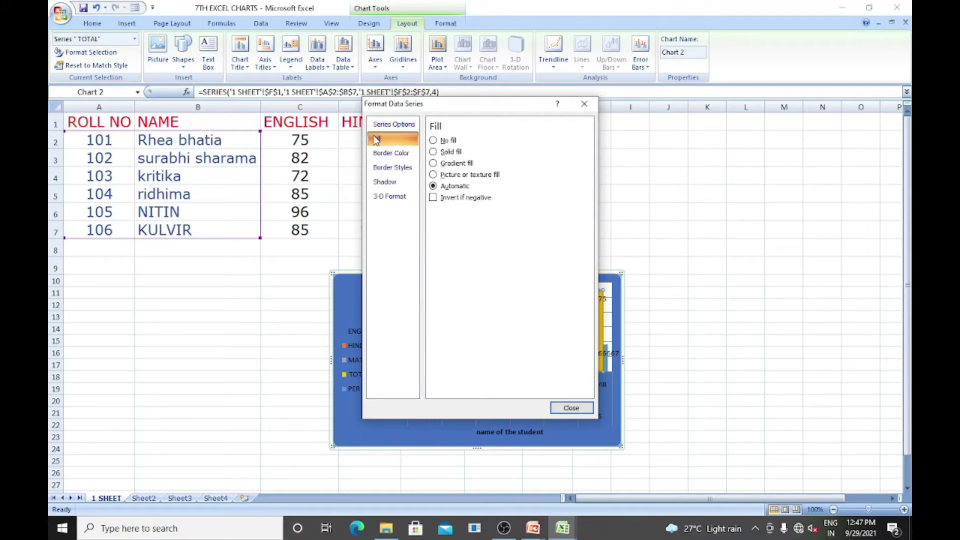
left_click(433, 152)
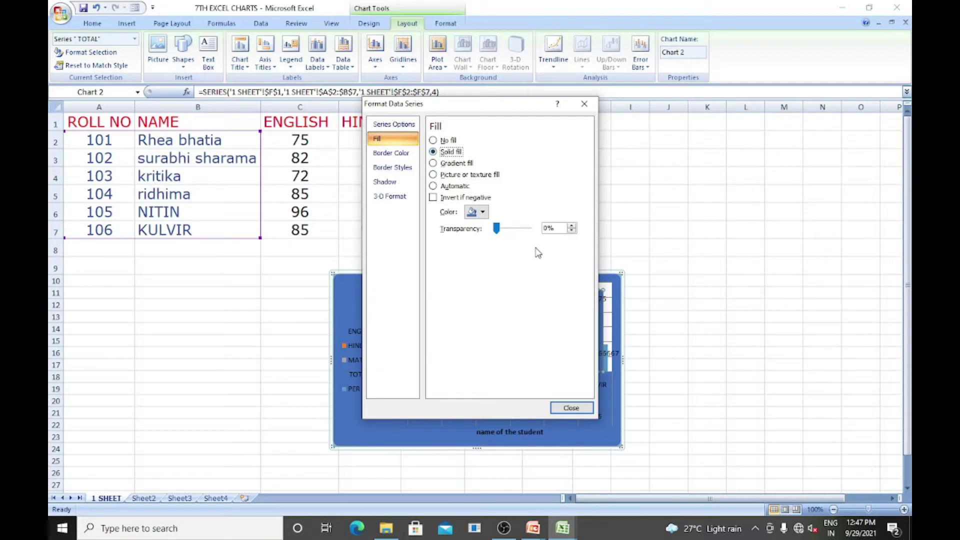
left_click(477, 212)
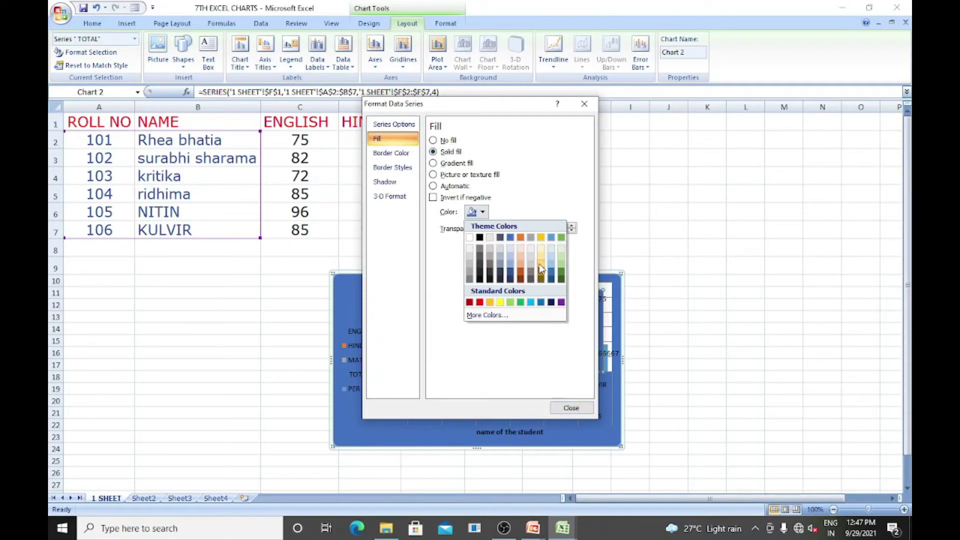
left_click(541, 264)
left_click(571, 408)
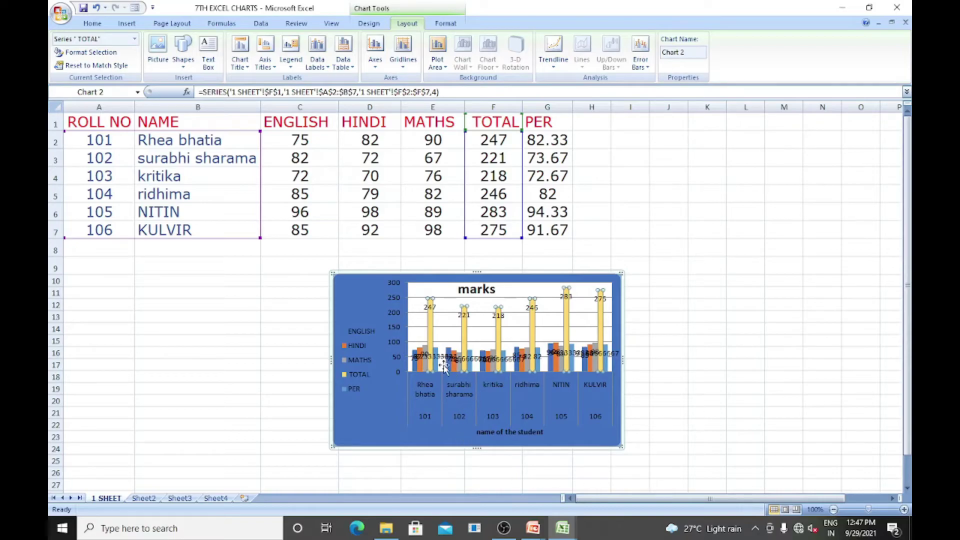
Give the chart legend a gradient line border
right_click(350, 341)
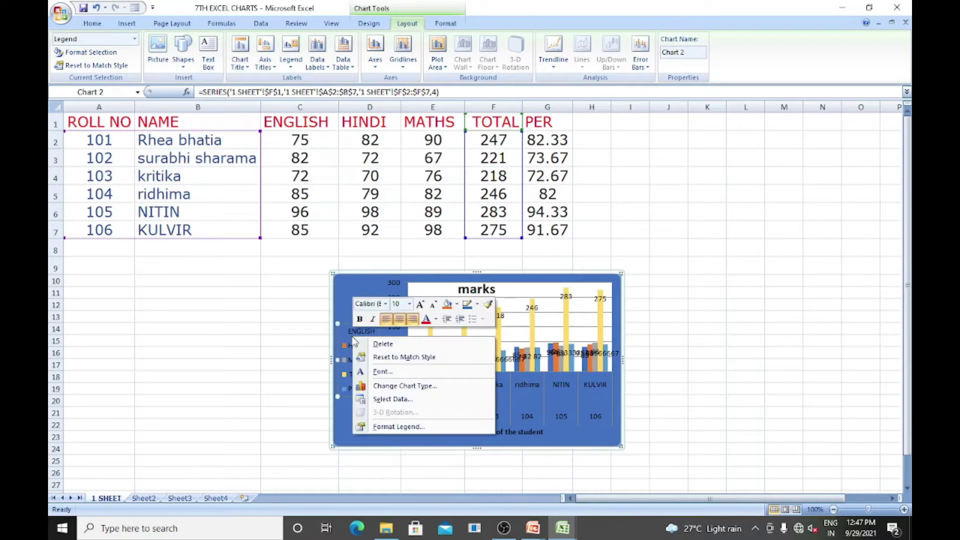
left_click(387, 427)
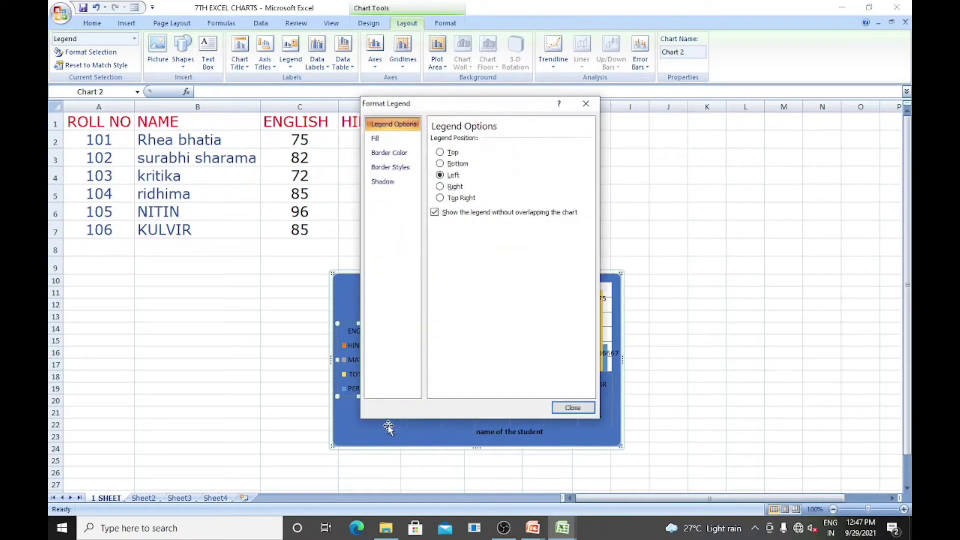
left_click(395, 153)
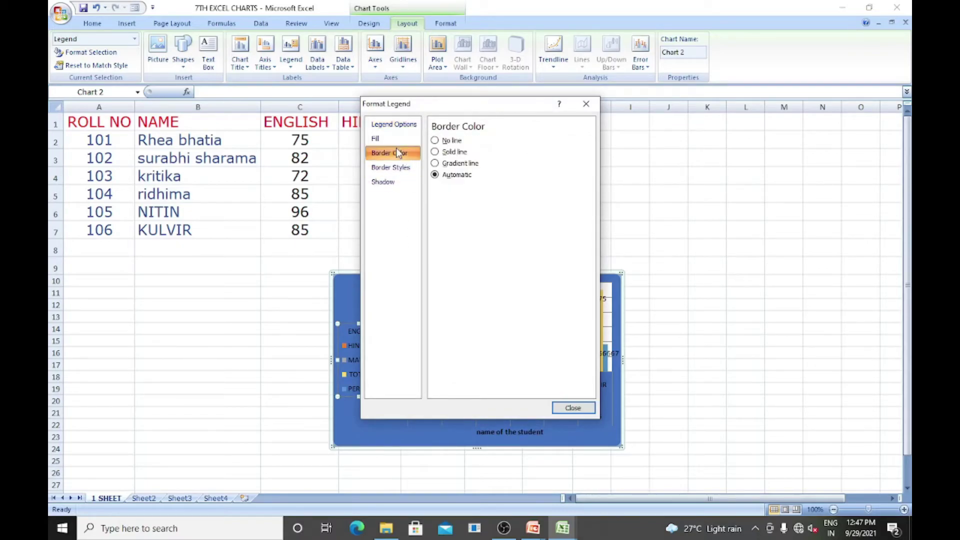
left_click(451, 164)
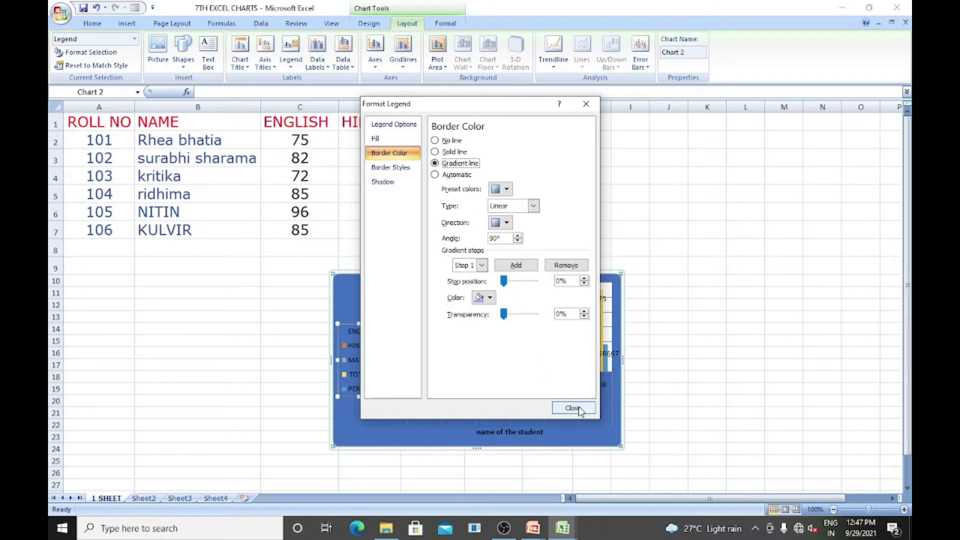
left_click(573, 408)
left_click(391, 270)
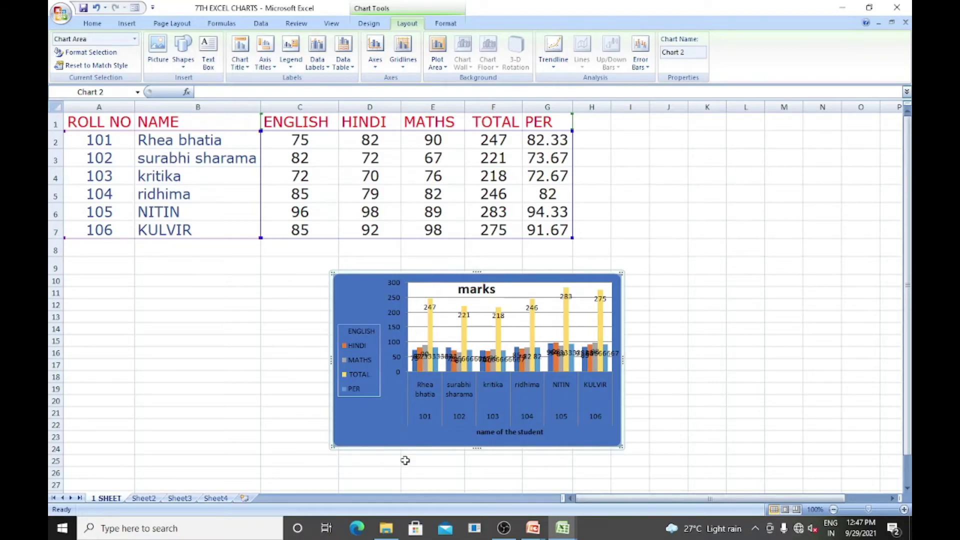
Format the horizontal axis title "name of the student" with a solid light green fill
left_click(489, 433)
right_click(489, 433)
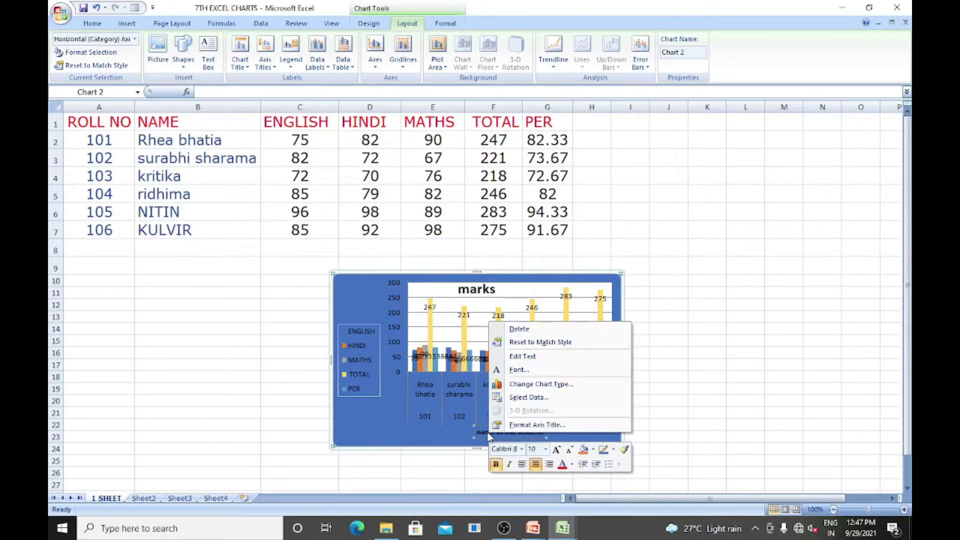
left_click(555, 426)
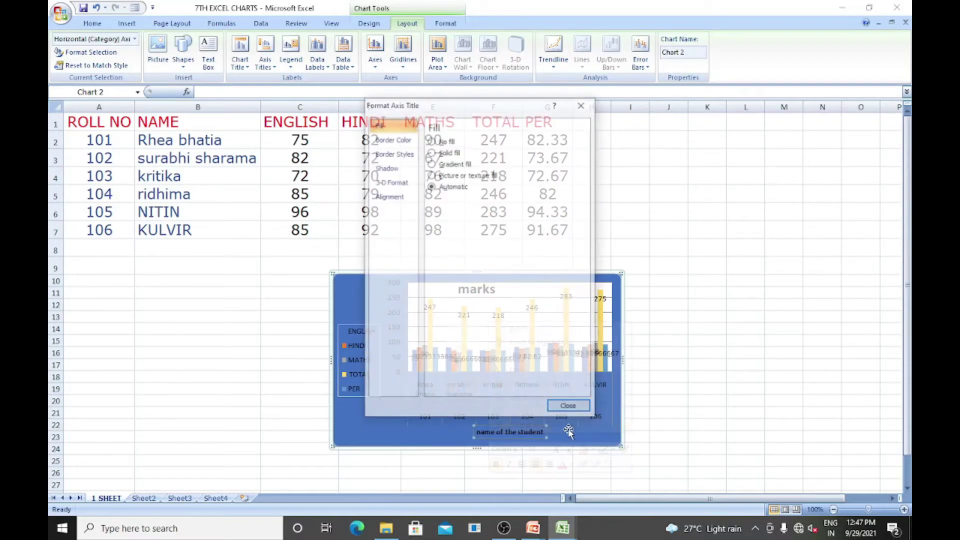
left_click(403, 139)
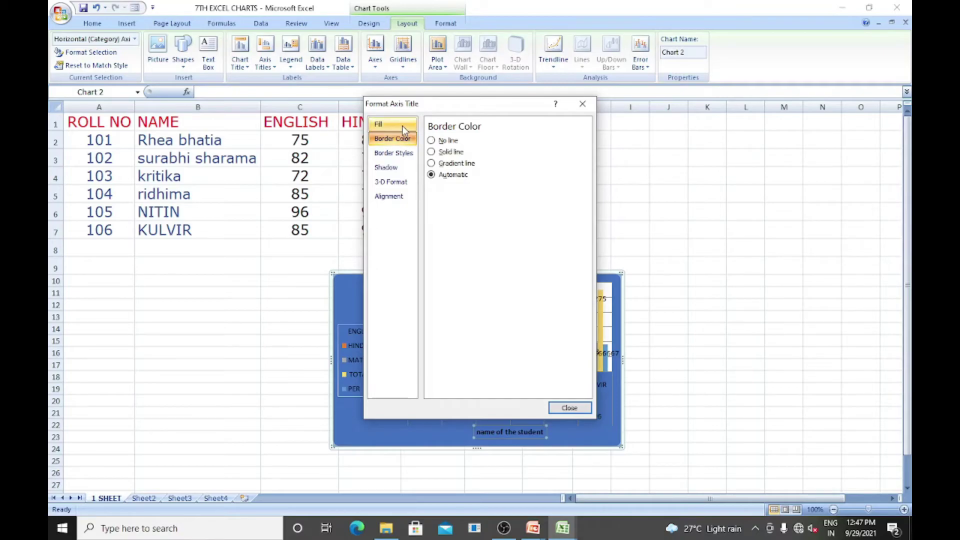
left_click(404, 126)
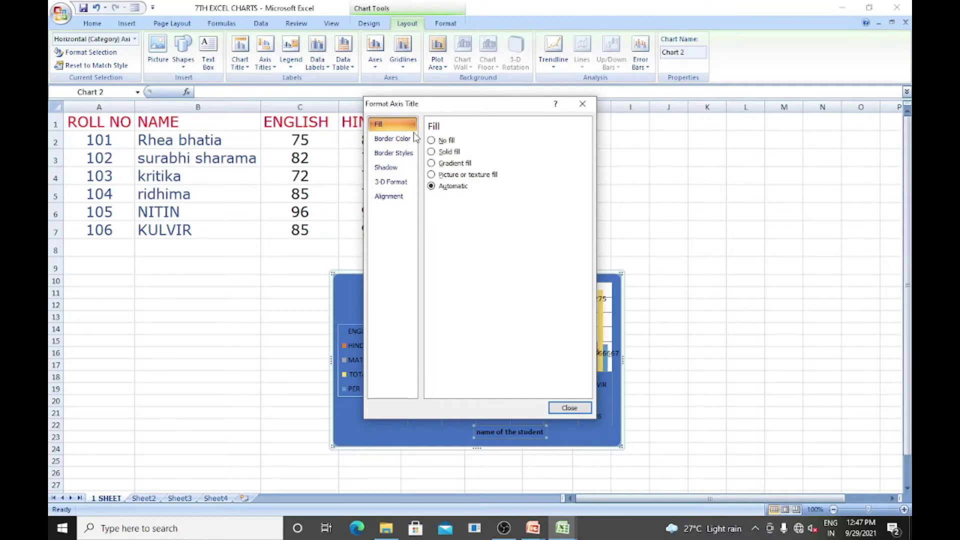
left_click(452, 152)
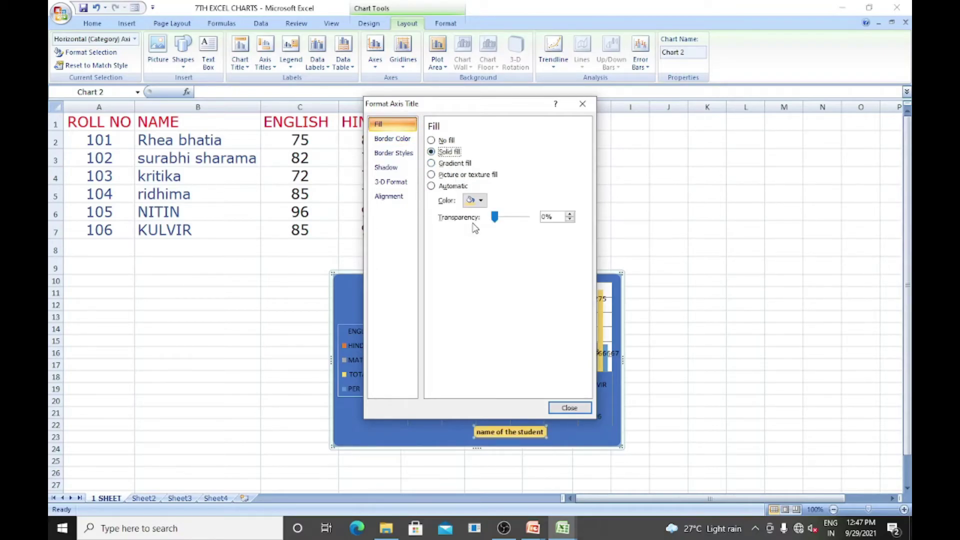
left_click(481, 200)
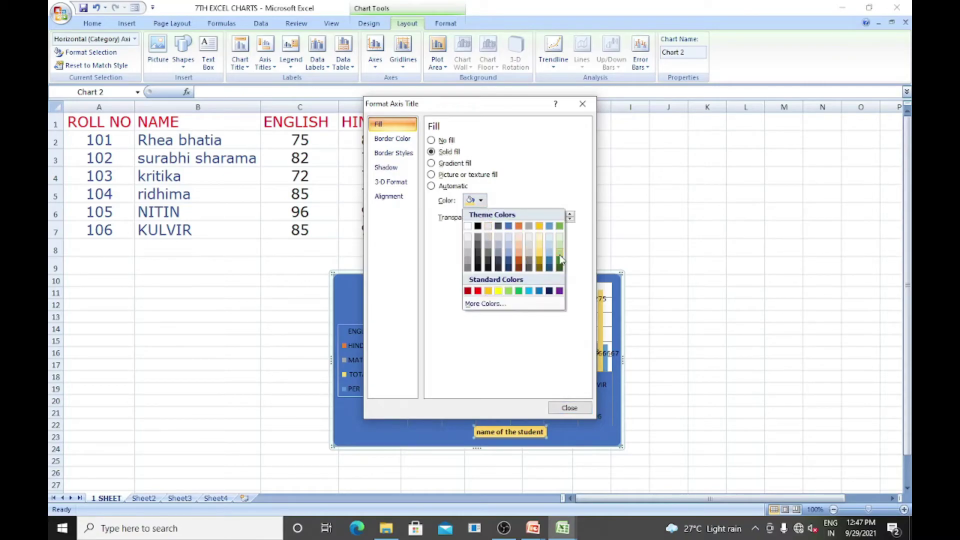
left_click(559, 254)
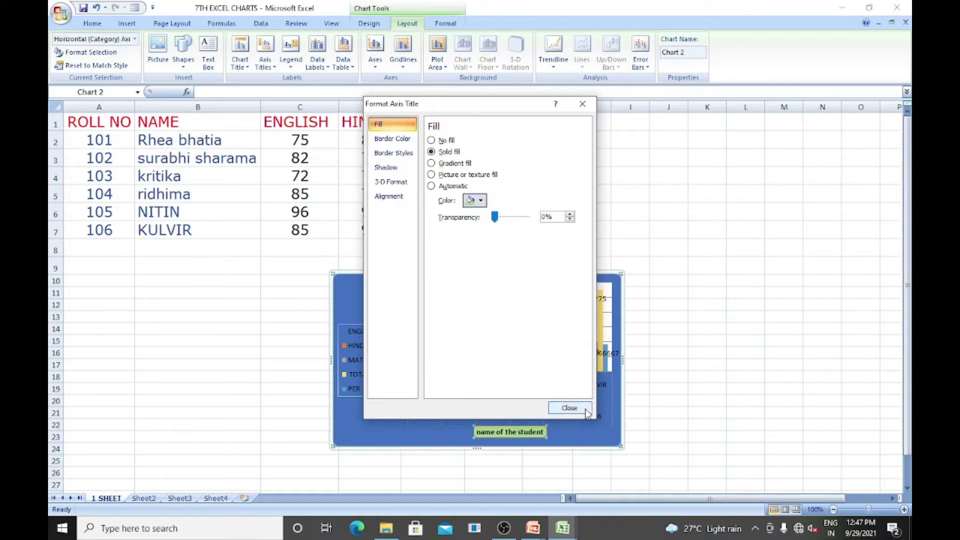
left_click(583, 409)
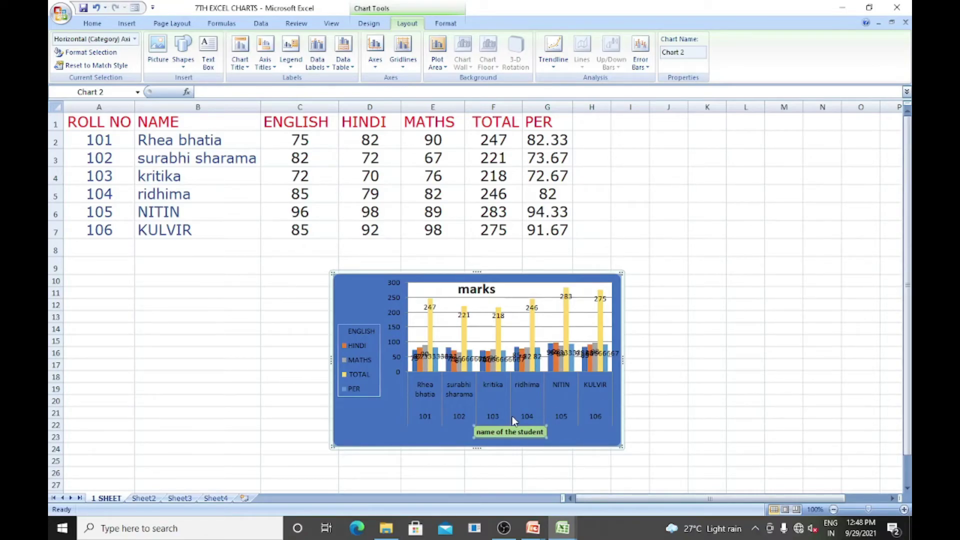
Switch to the PowerPoint slide show, read through the chart formatting slides up to Consolidating Data, and end the show
mouse_move(539, 533)
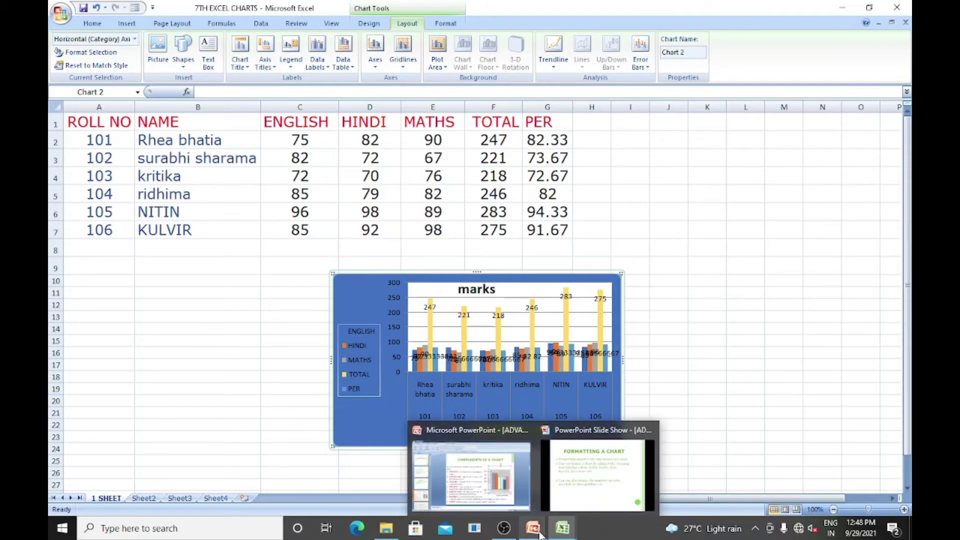
left_click(598, 459)
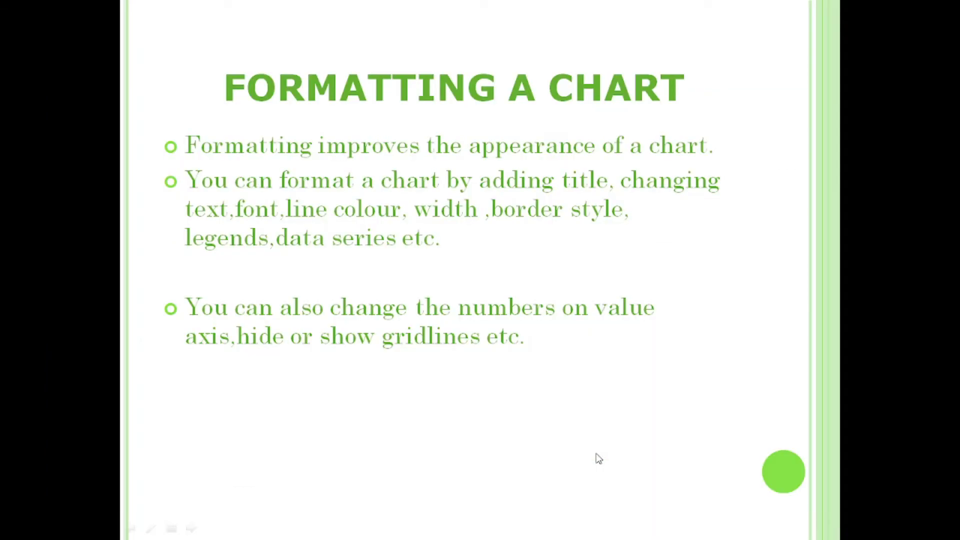
left_click(598, 458)
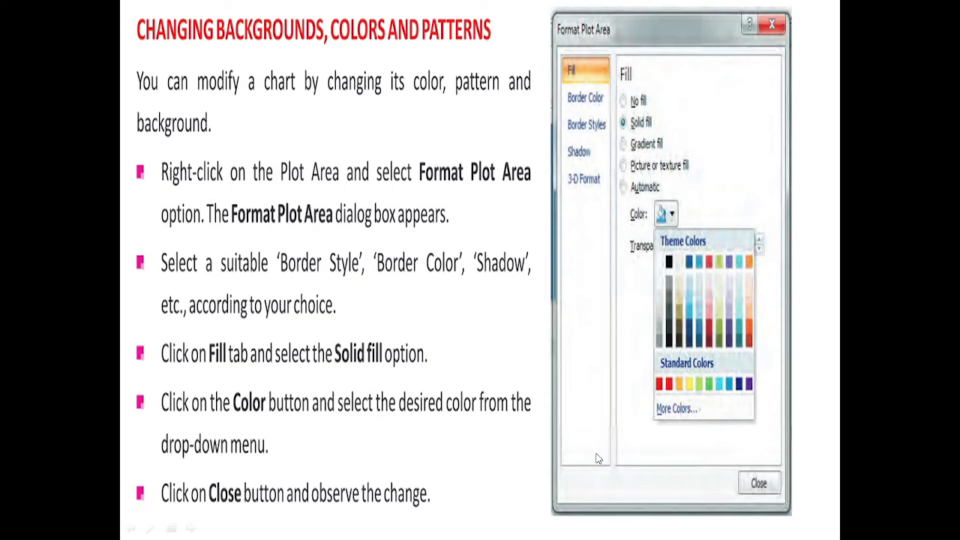
left_click(598, 458)
key("Right")
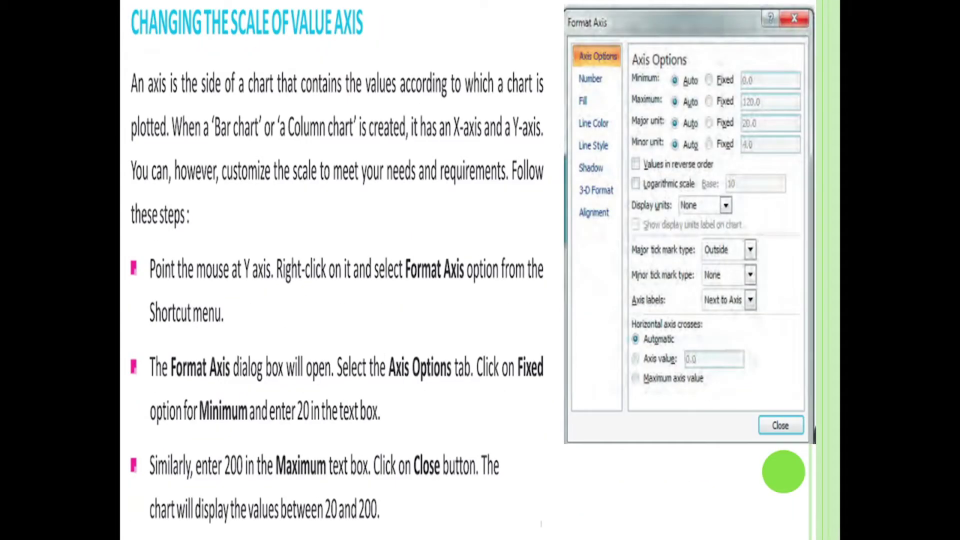
key("Right")
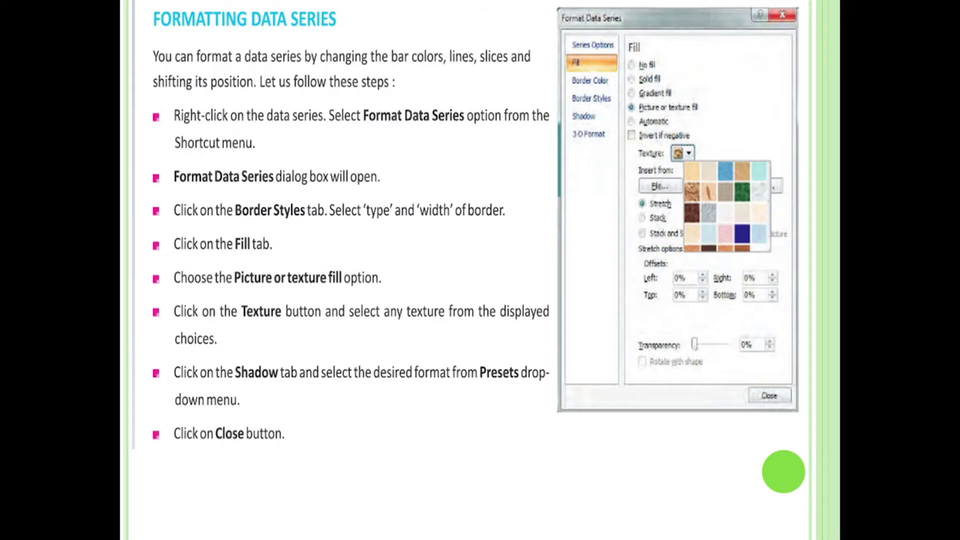
key("Right")
key("Escape")
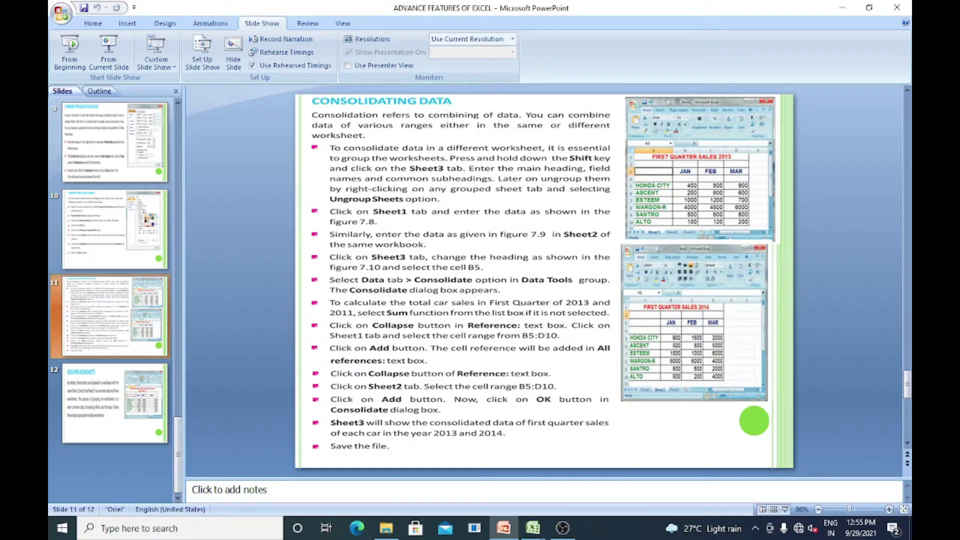
Switch to the Excel workbook 7 ADVACCE and review the first quarter sales tables on Sheet1 and Sheet2
left_click(533, 528)
left_click(450, 474)
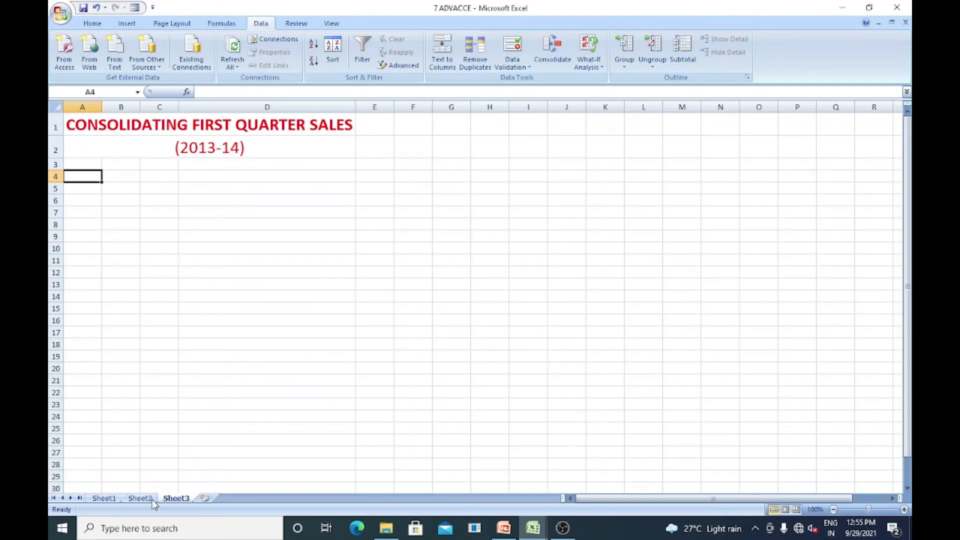
left_click(104, 498)
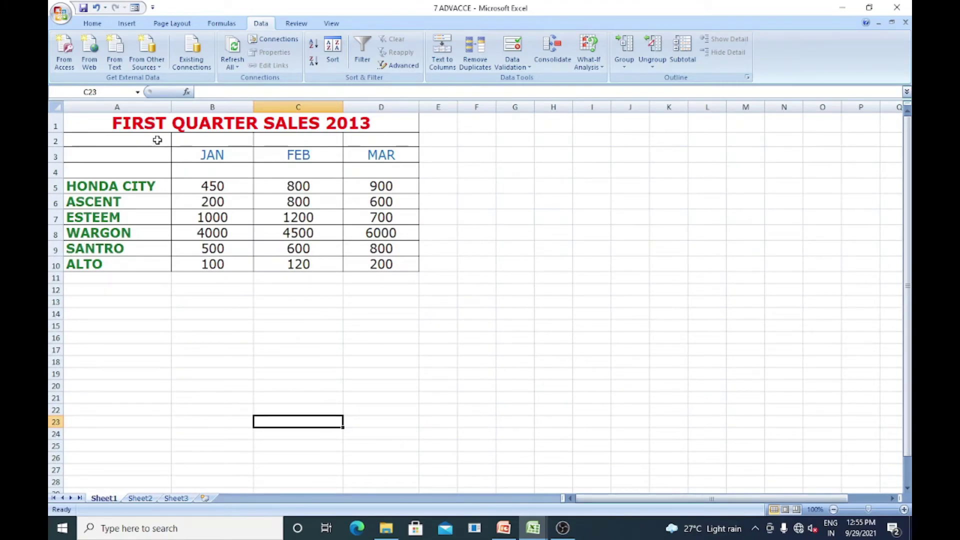
left_click(140, 498)
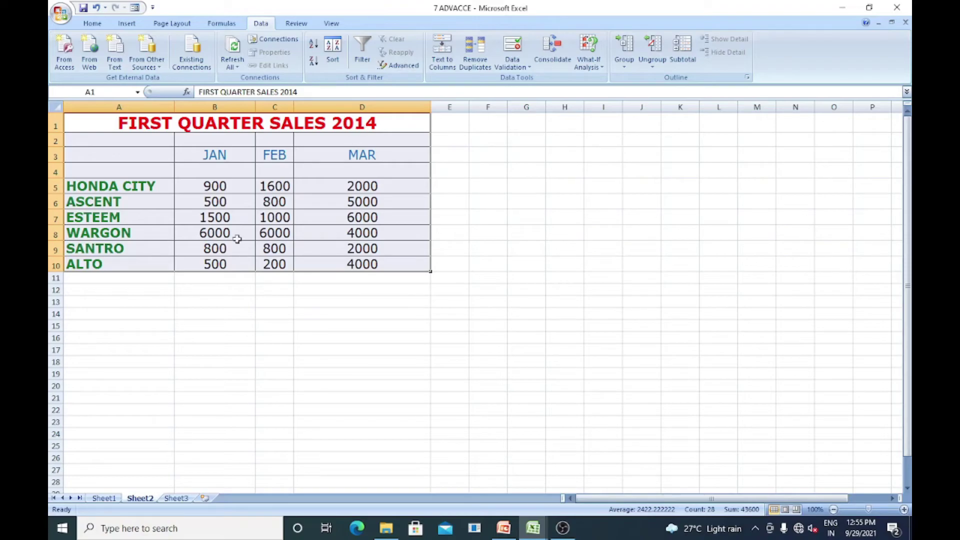
Group Sheet1 with Sheet2 and ungroup them again
left_click(110, 501, "ctrl")
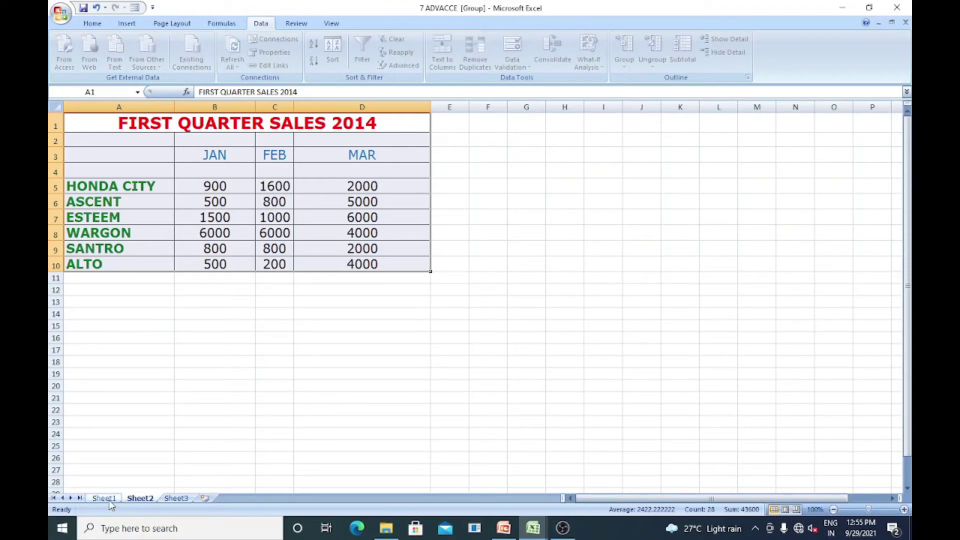
left_click(152, 496)
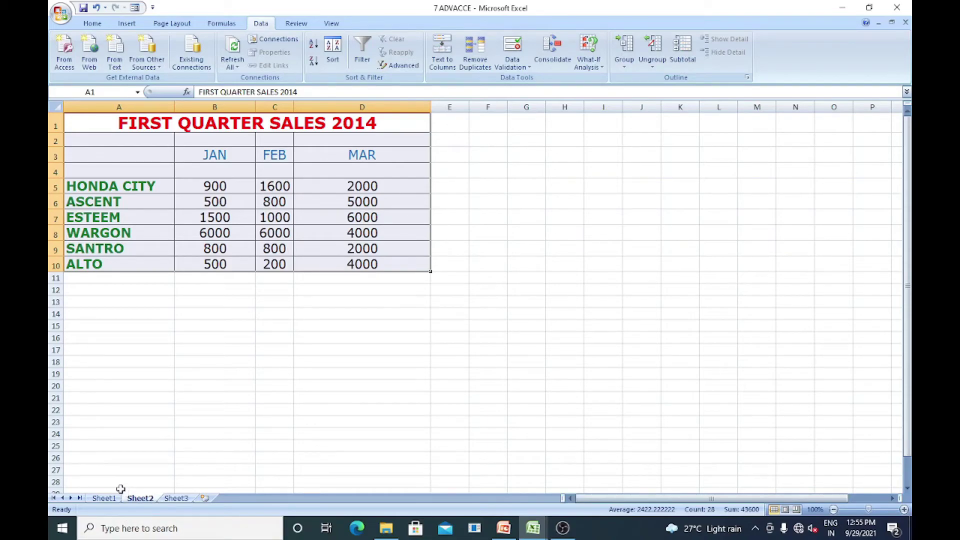
left_click(103, 498, "ctrl")
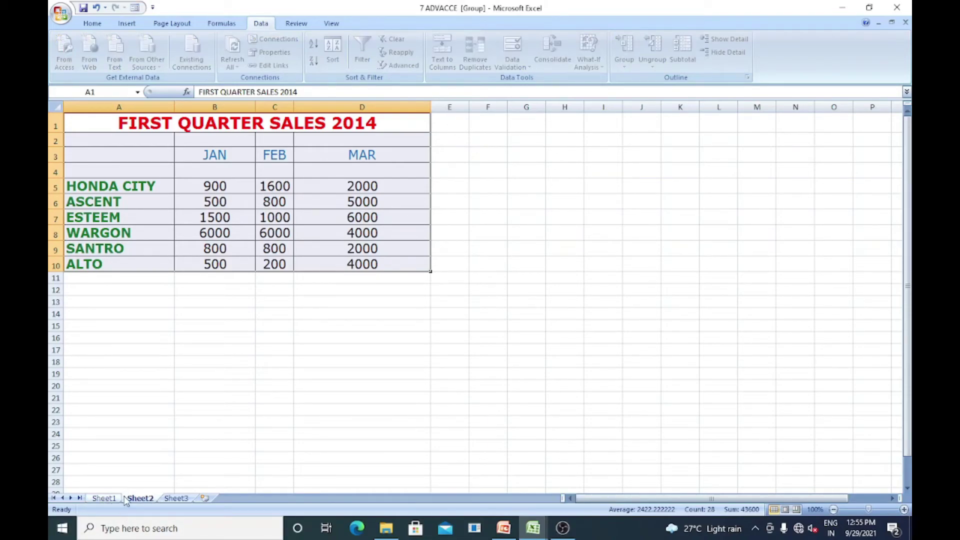
left_click(144, 500)
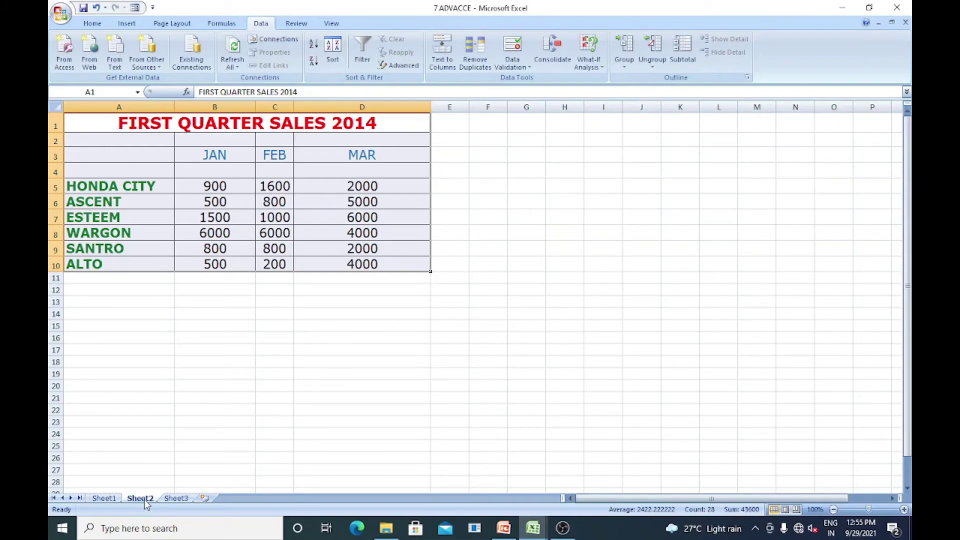
Start a Sum consolidation at cell A4 of Sheet3 and add the 2013 sales range Sheet1!$A$1:$D$10 as a reference
left_click(176, 498)
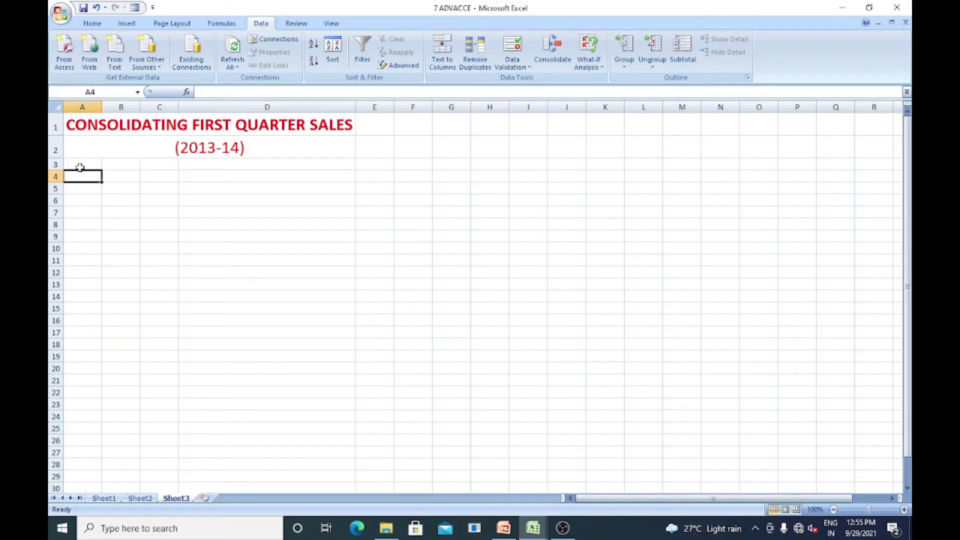
left_click(560, 55)
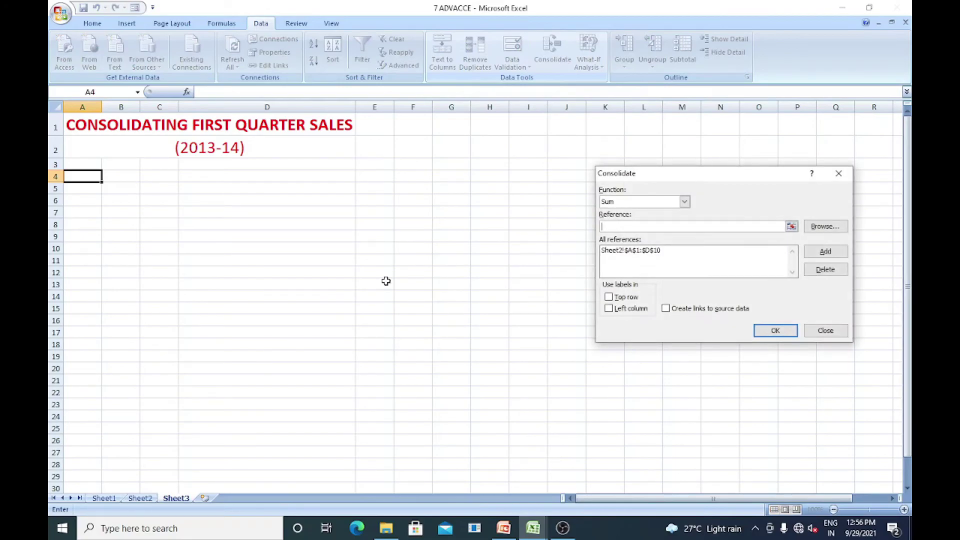
left_click(104, 498)
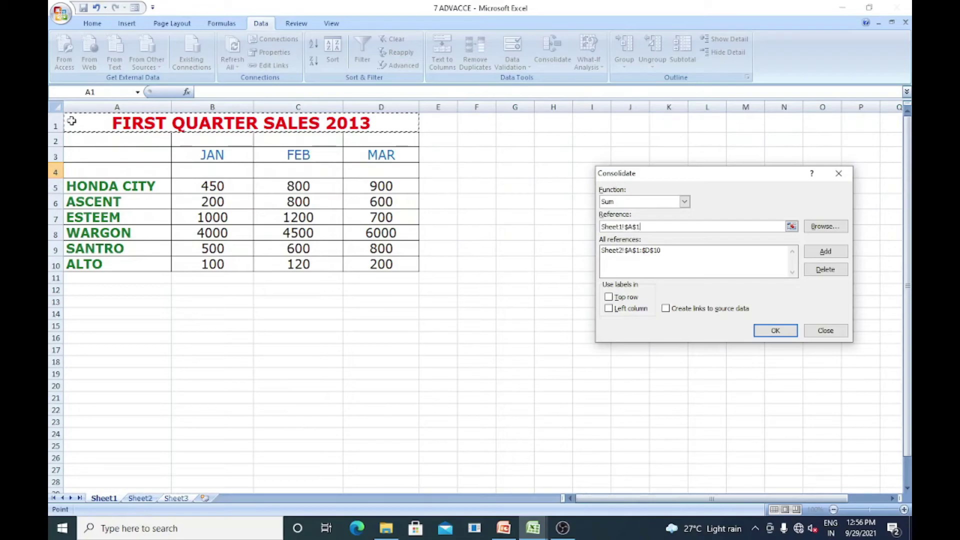
left_click_drag(65, 125, 184, 262)
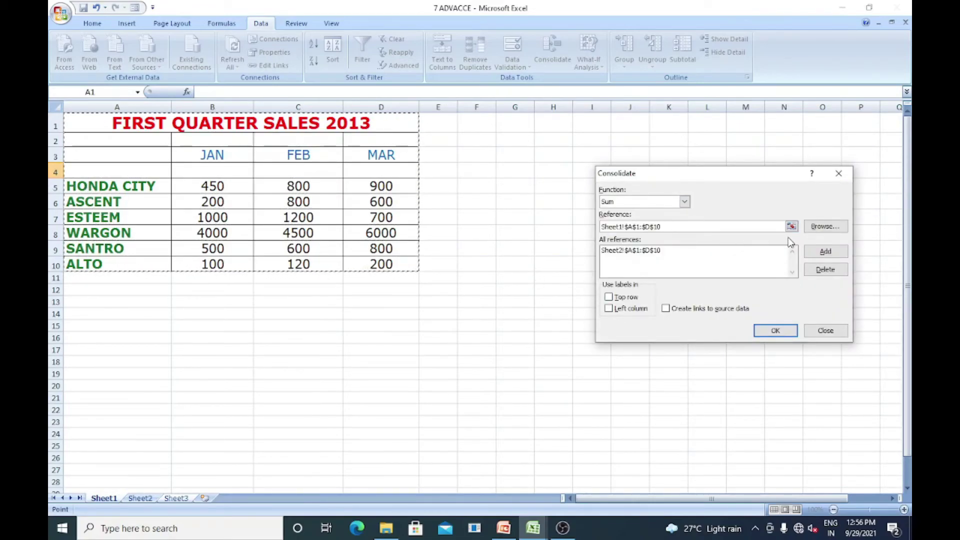
left_click(825, 251)
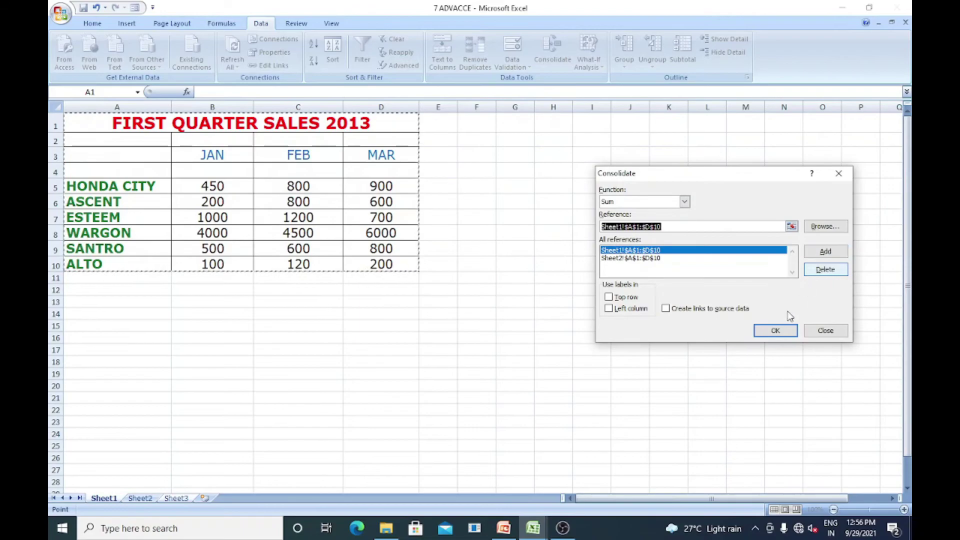
Use the 2014 sales range Sheet2!$A$1:$D$10 as the second reference and run the consolidation into Sheet3
left_click(140, 498)
left_click_drag(102, 123, 245, 267)
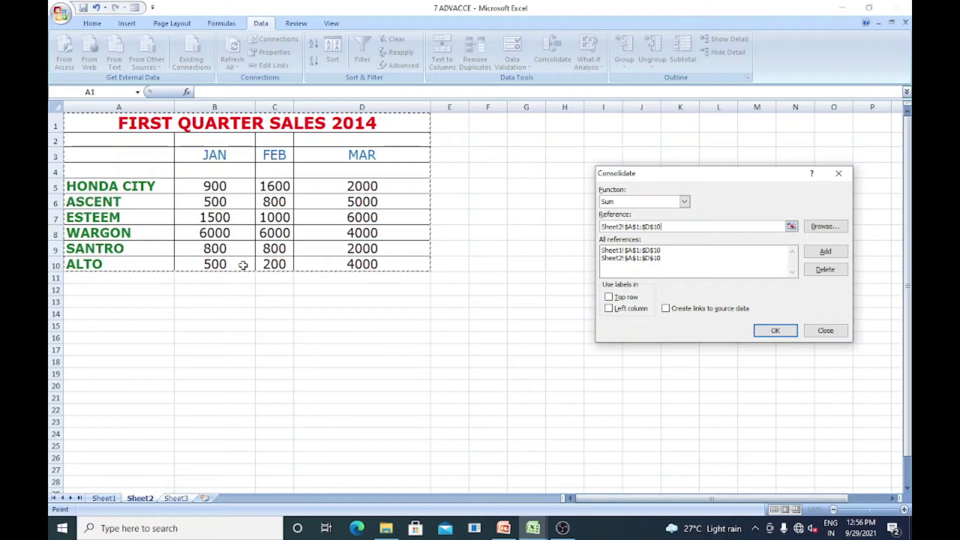
left_click(822, 252)
left_click(822, 251)
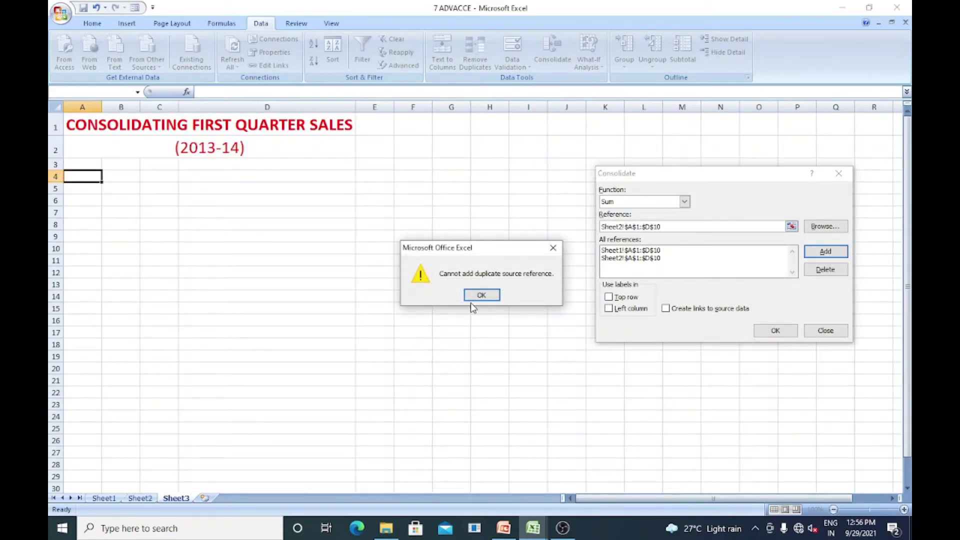
left_click(484, 295)
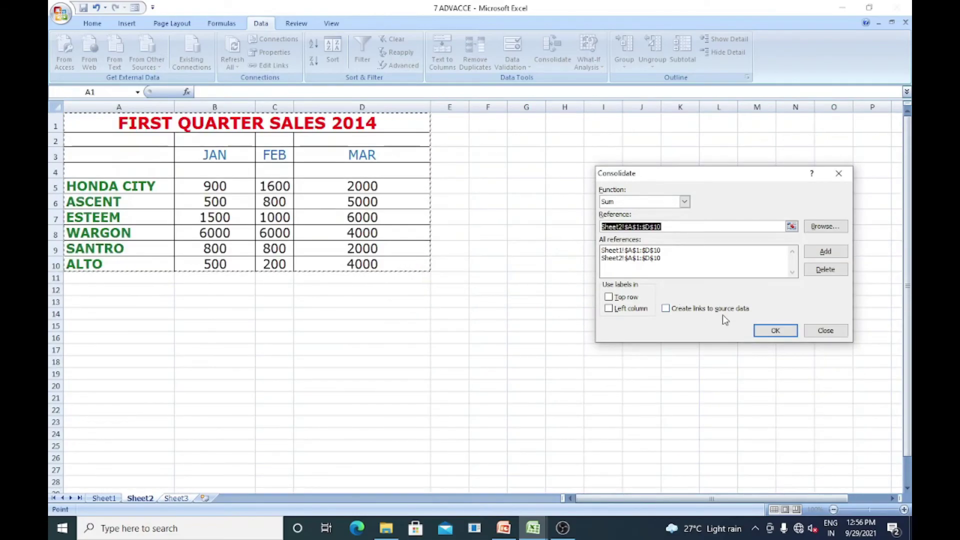
left_click(778, 334)
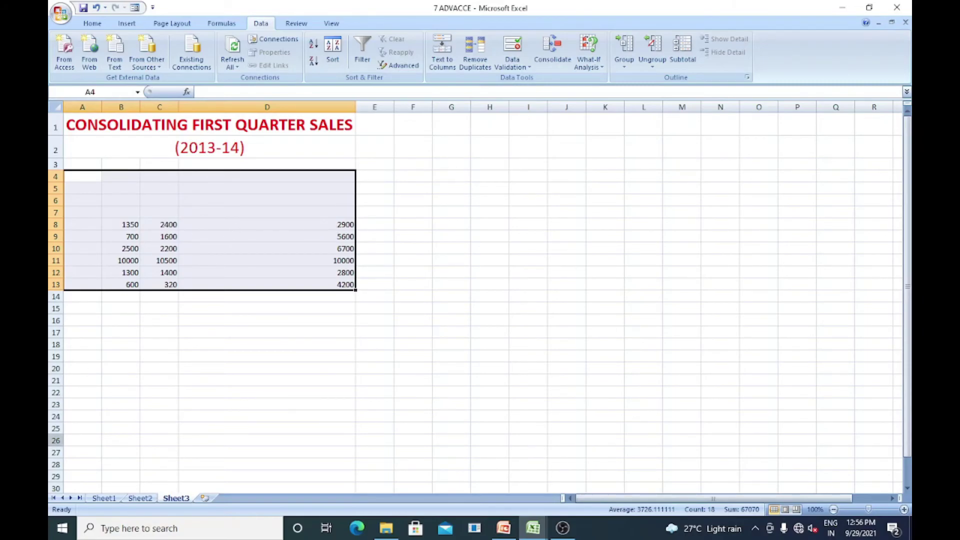
Compare the consolidated figures on Sheet3 with the source tables on Sheet1 and Sheet2, and return to PowerPoint
left_click(104, 498)
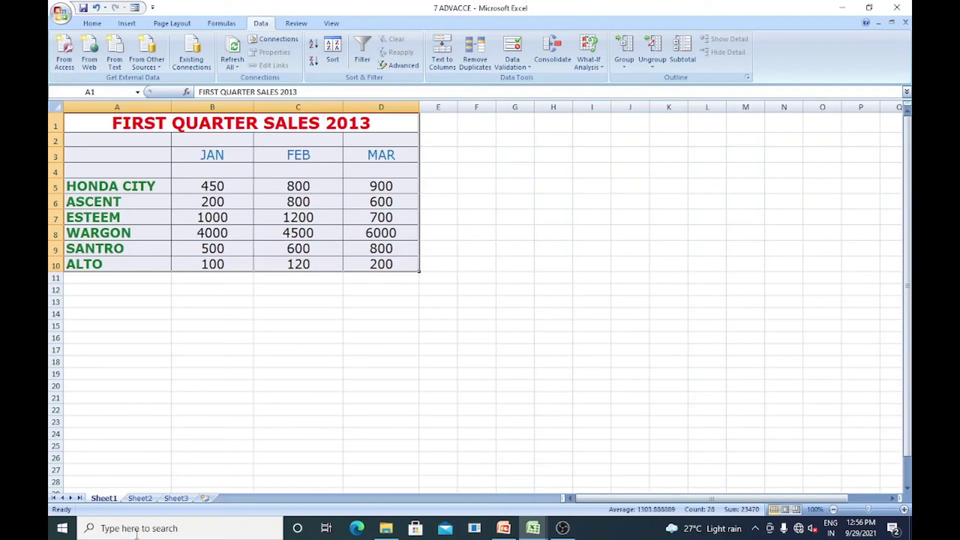
left_click(177, 499)
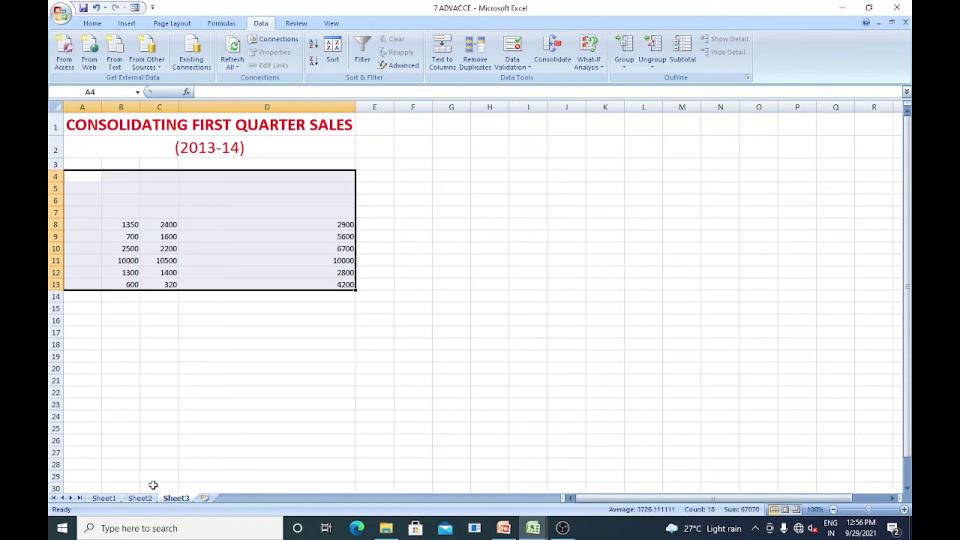
left_click(140, 498)
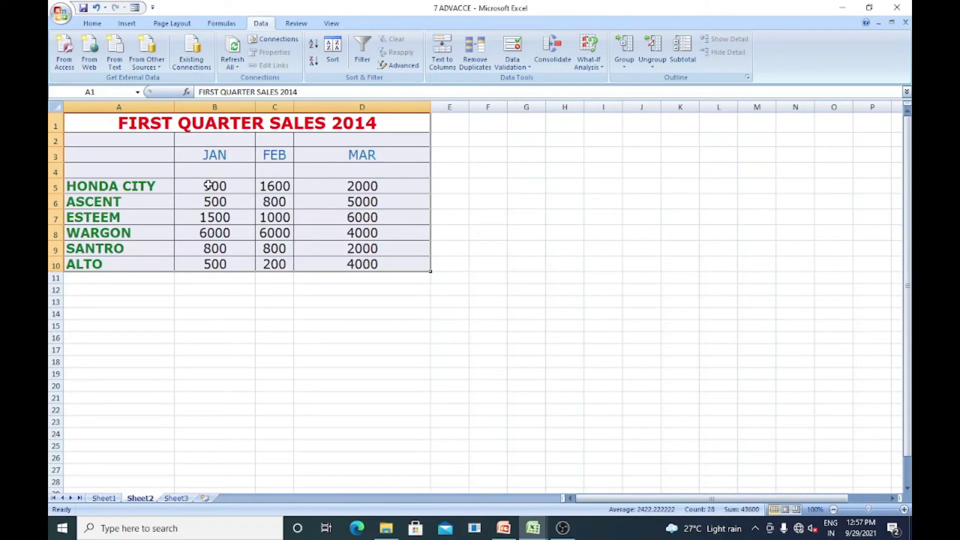
left_click(178, 499)
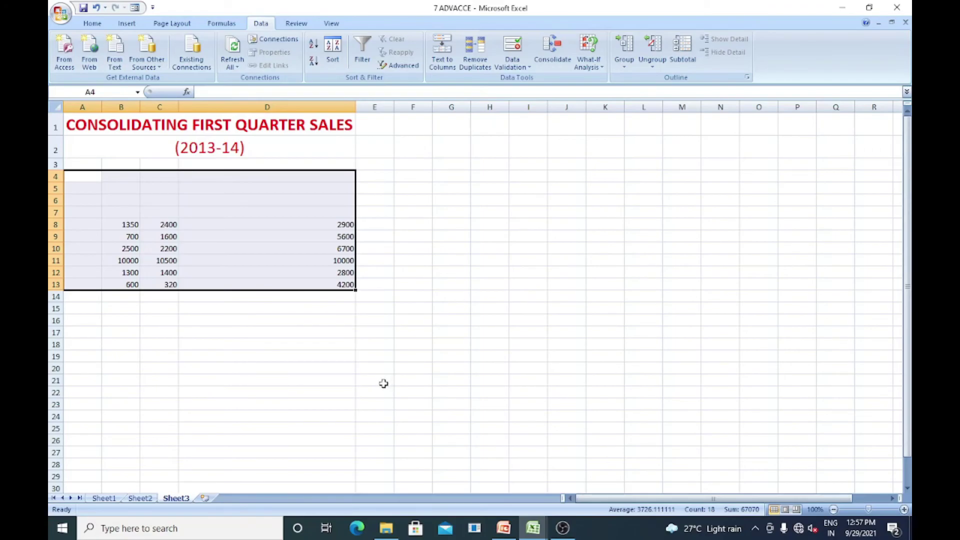
left_click(508, 532)
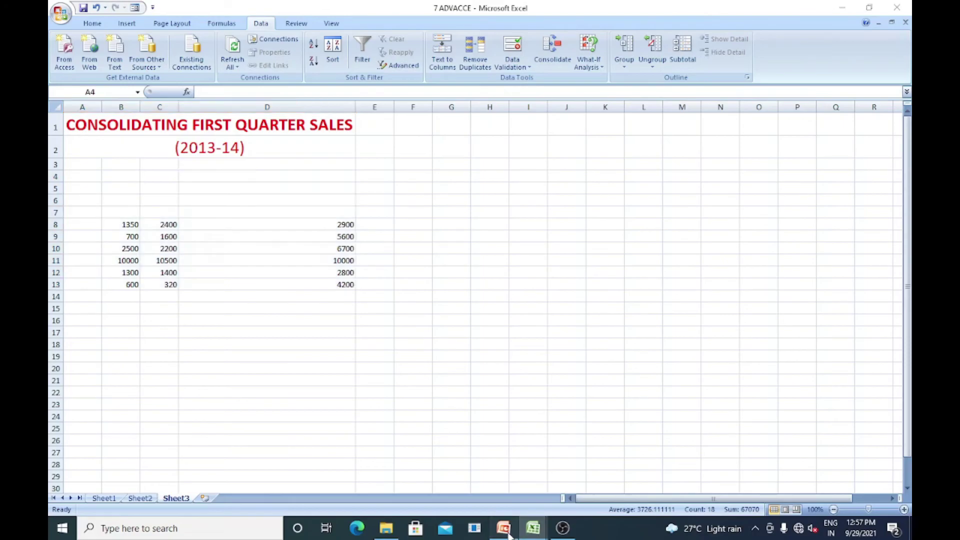
View the Grouping Worksheets slide in PowerPoint, and switch to the grouped 7 ADVACCE workbook in Excel
scroll(514, 399, "down", 1)
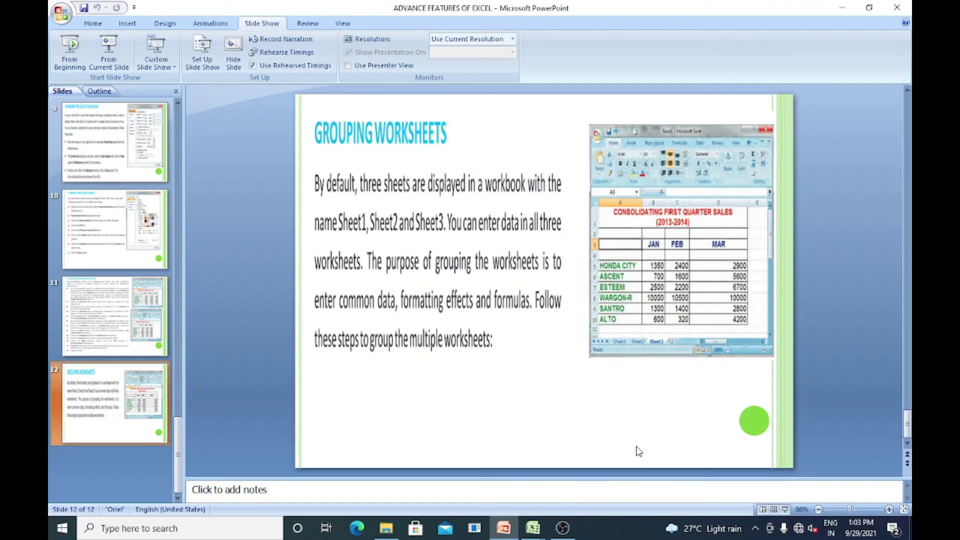
key("super")
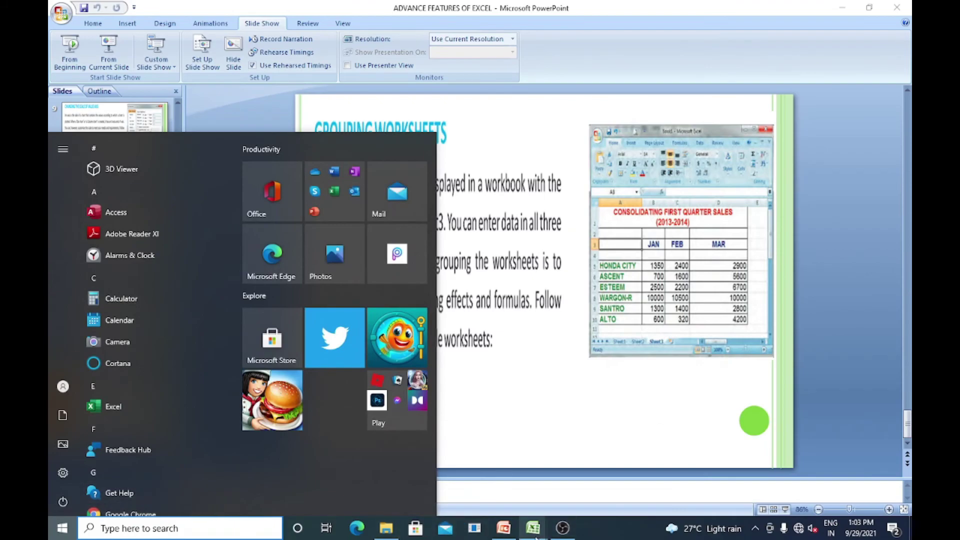
mouse_move(534, 535)
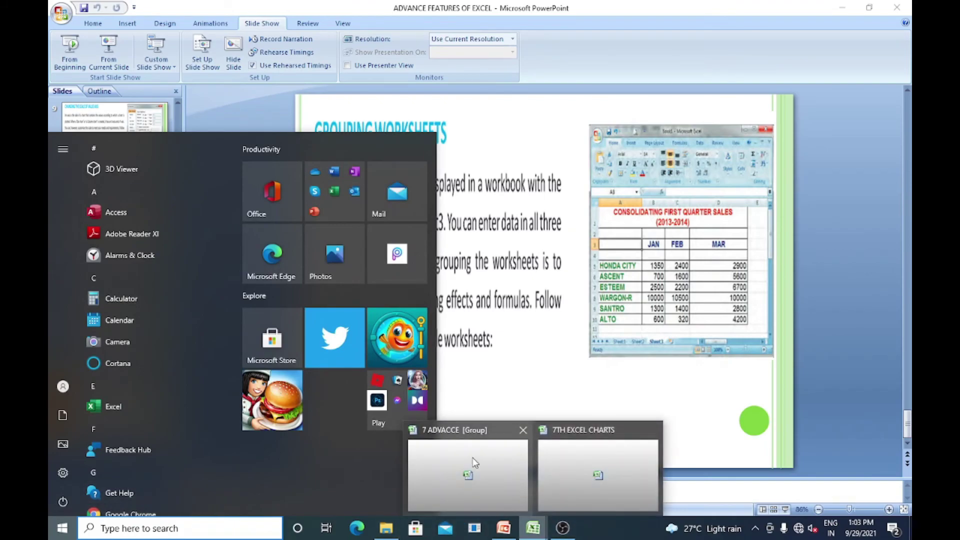
left_click(467, 475)
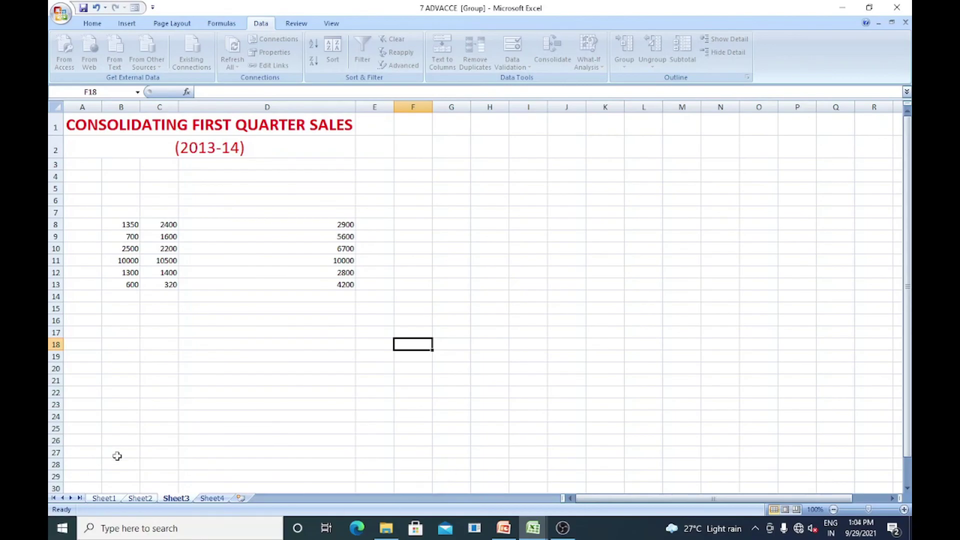
With the worksheets grouped, enter 888888 in cell B4 of Sheet2 and check the same cell on Sheet3
left_click(146, 499)
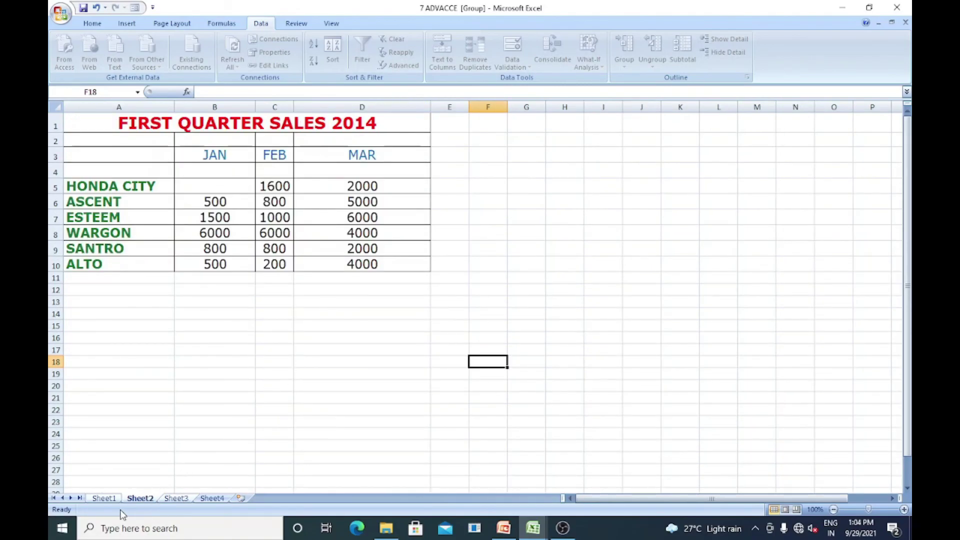
left_click(103, 498)
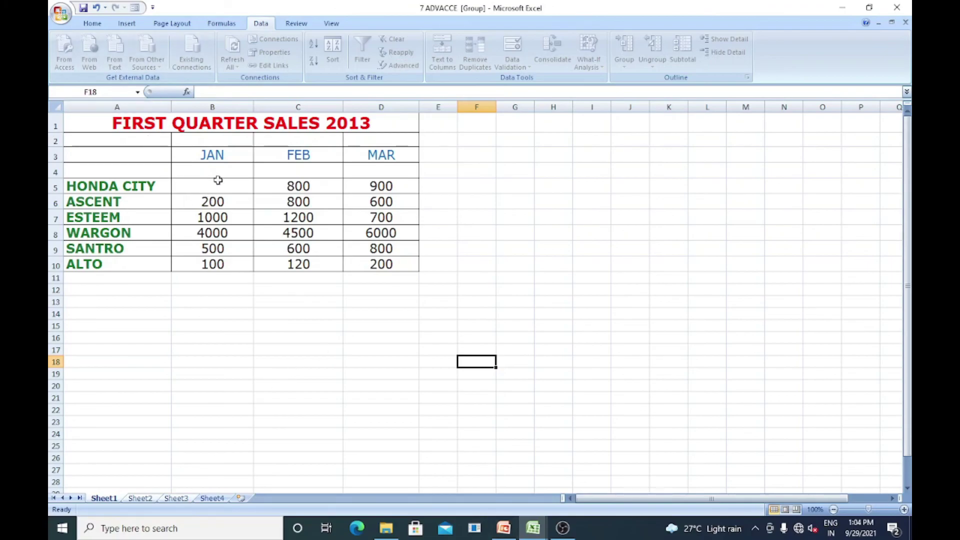
left_click(186, 501)
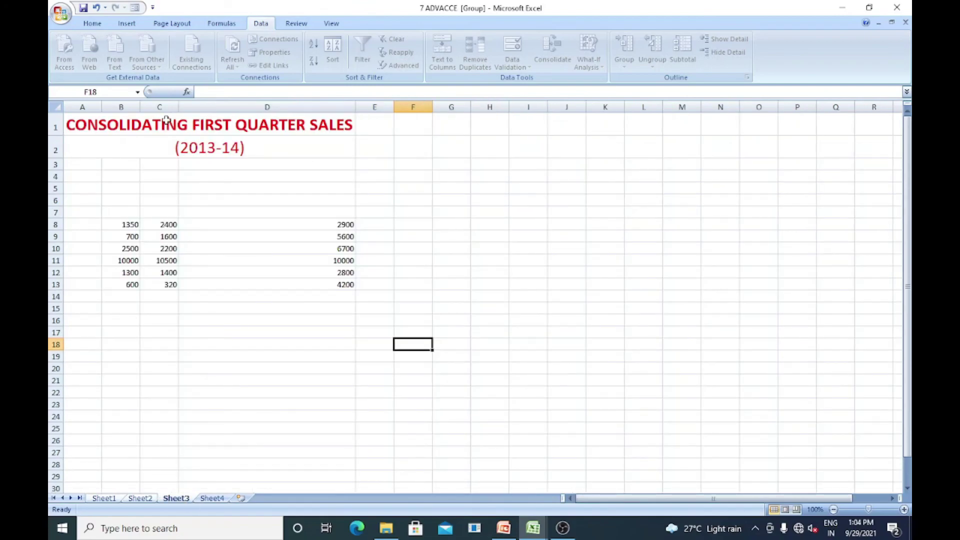
left_click(139, 501)
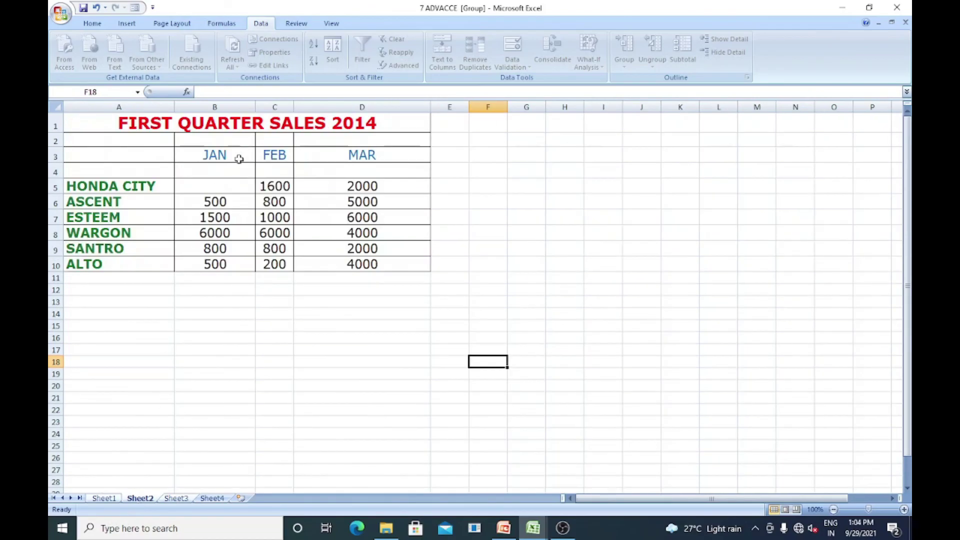
left_click(231, 173)
type("888888")
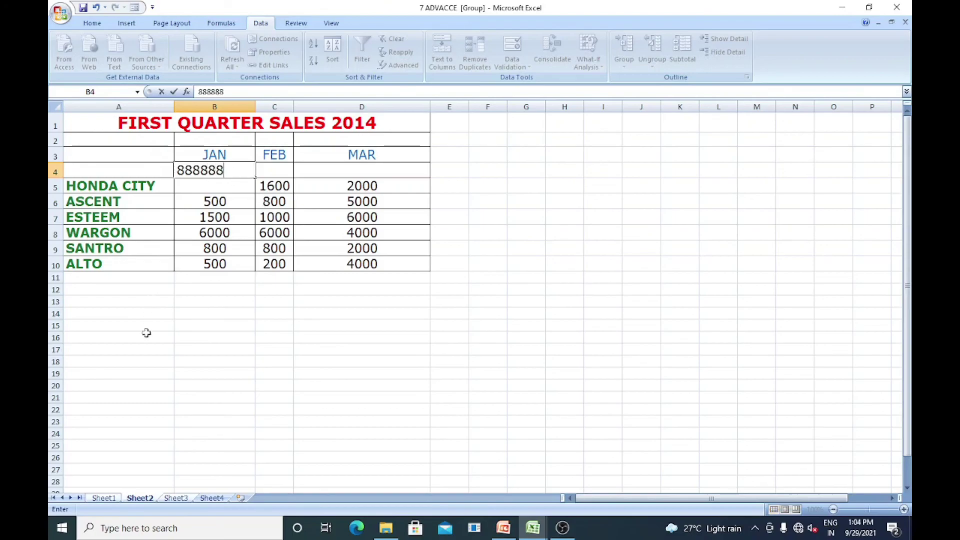
left_click(177, 499)
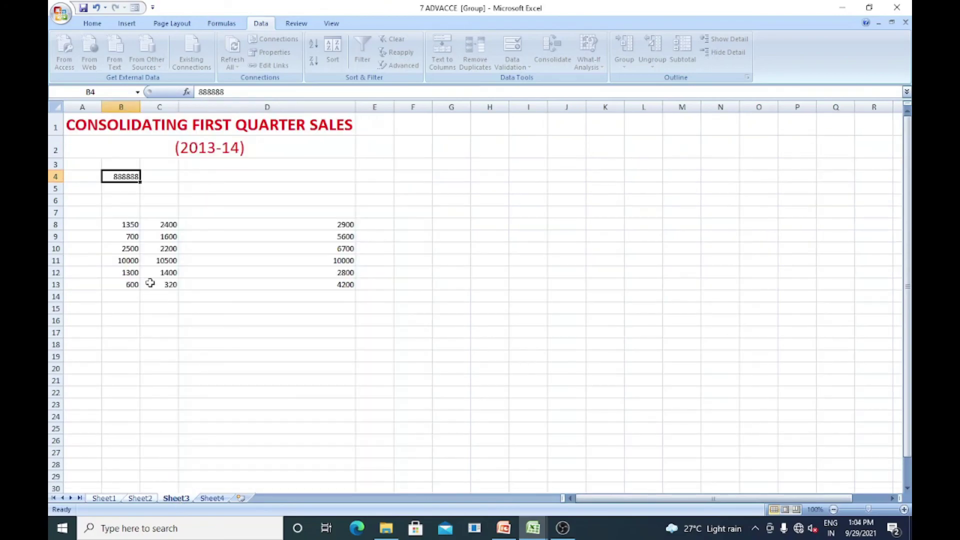